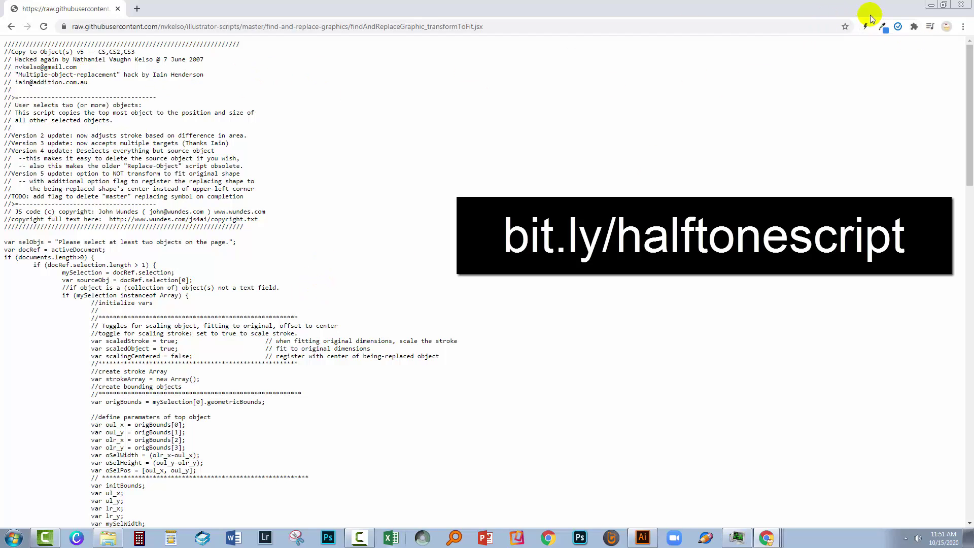
Step: Save the script page from Chrome as 'replace shapes.jsx' in the AI Scripts folder
left_click(961, 28)
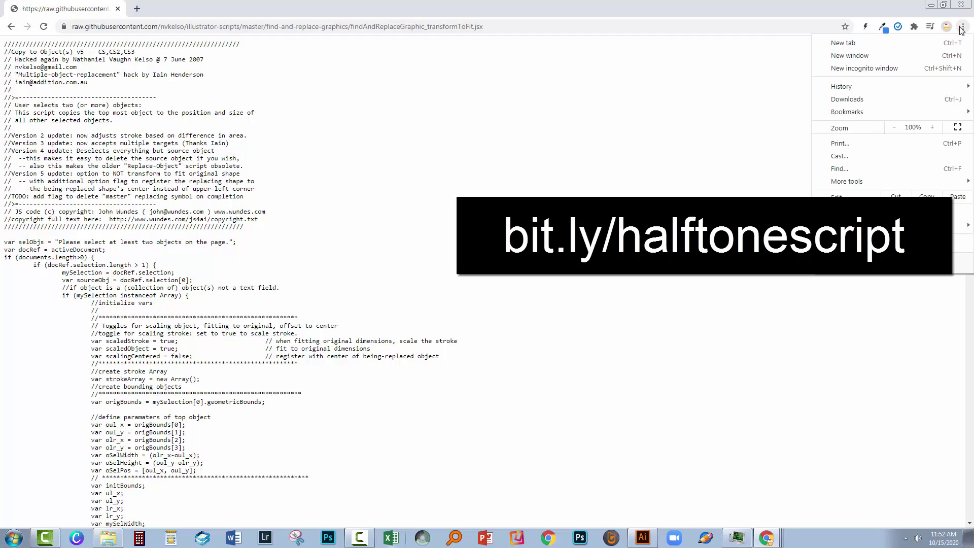
mouse_move(843, 181)
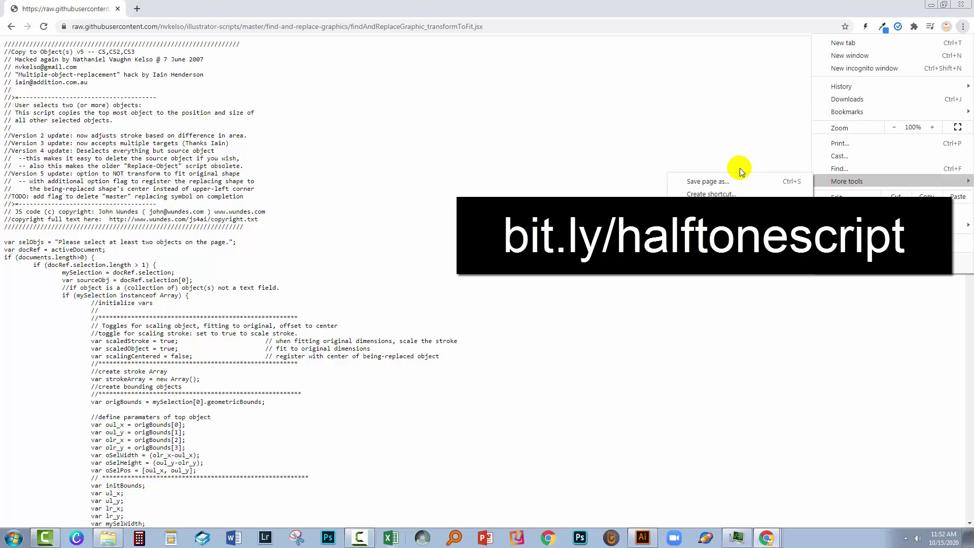
left_click(710, 182)
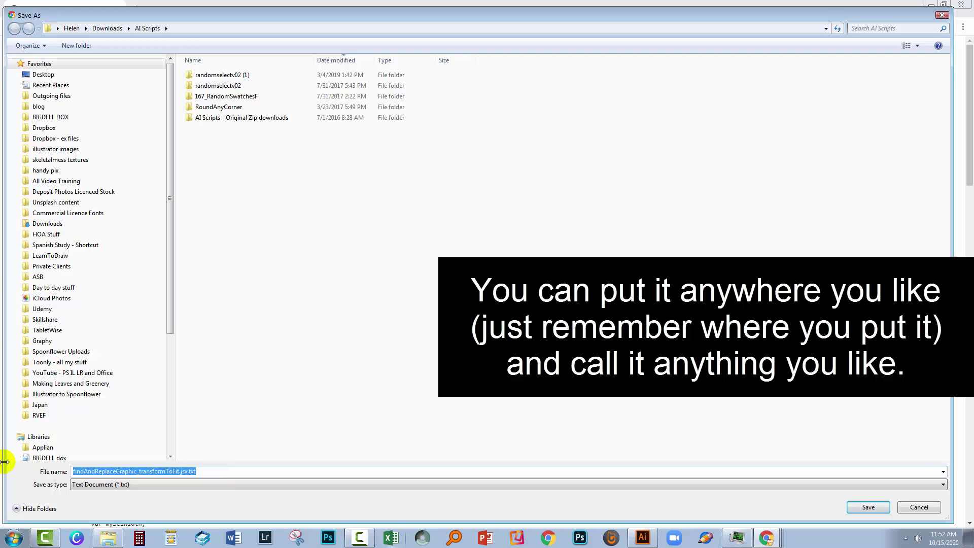
type("repl")
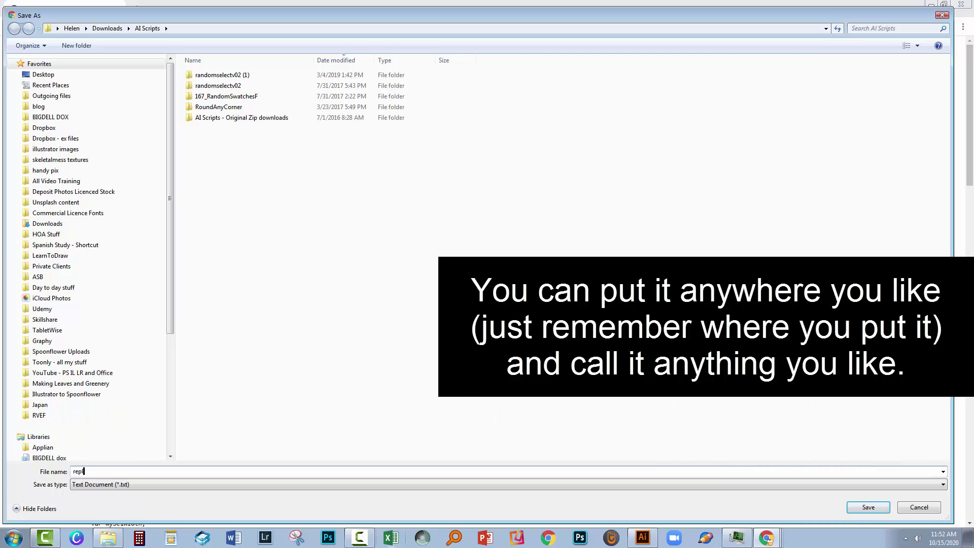
type("ace shapes.")
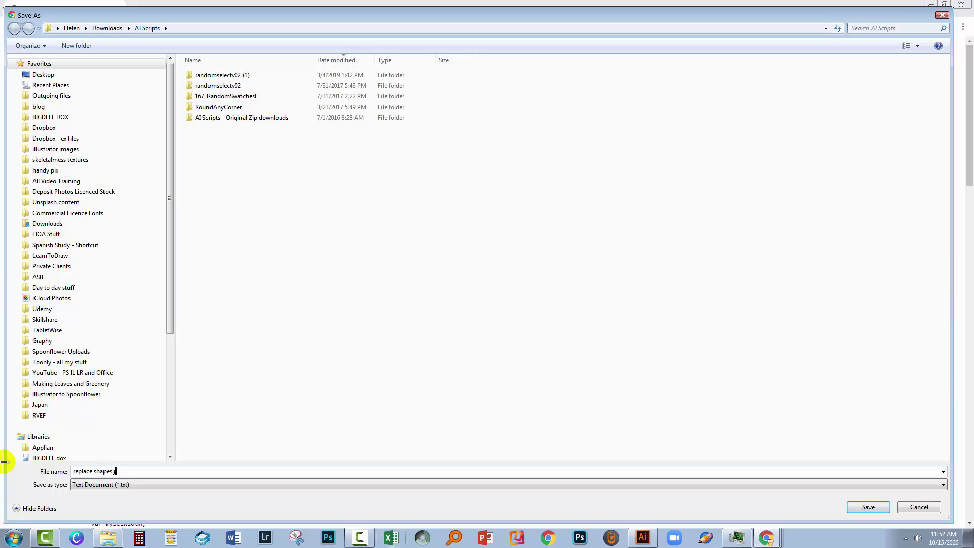
type("jsx")
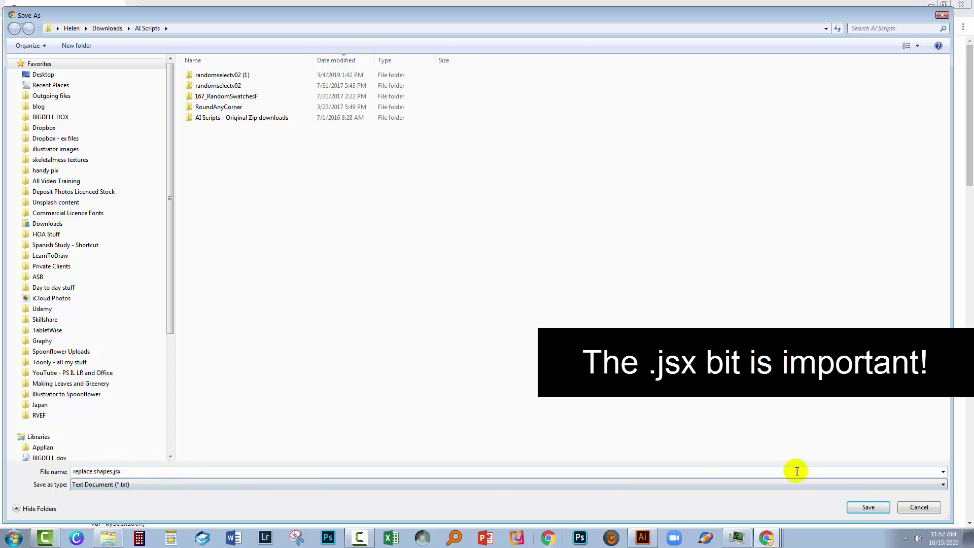
left_click(867, 507)
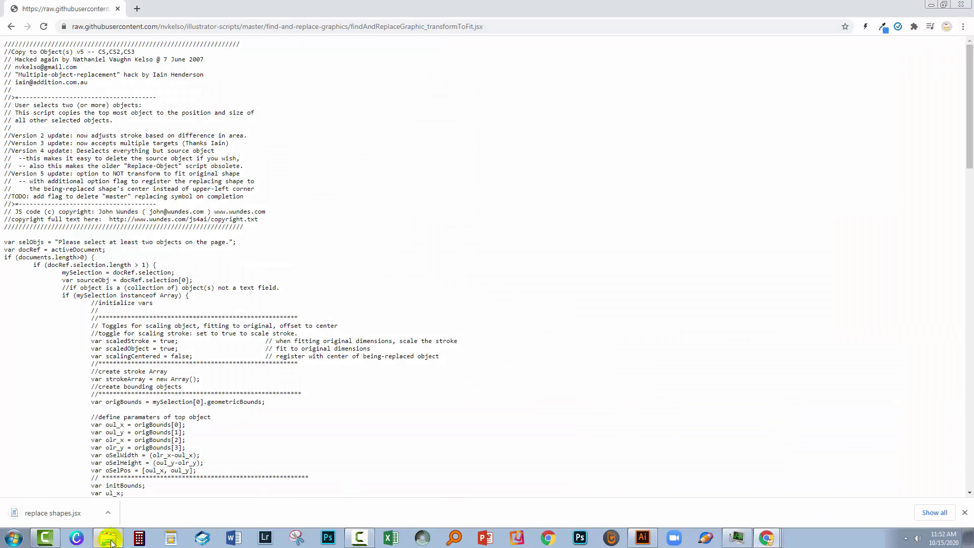
left_click(108, 513)
left_click(143, 477)
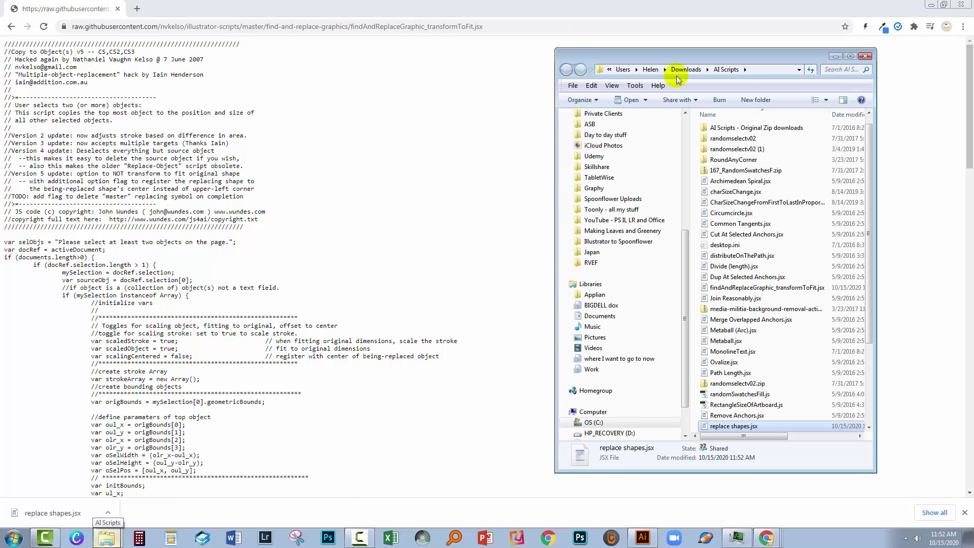
left_click_drag(555, 185, 137, 157)
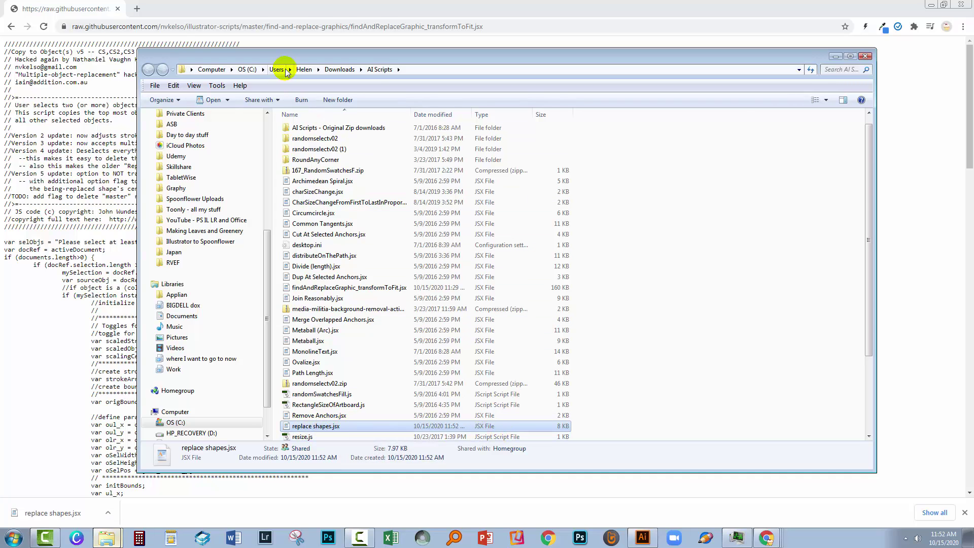
left_click_drag(274, 58, 209, 63)
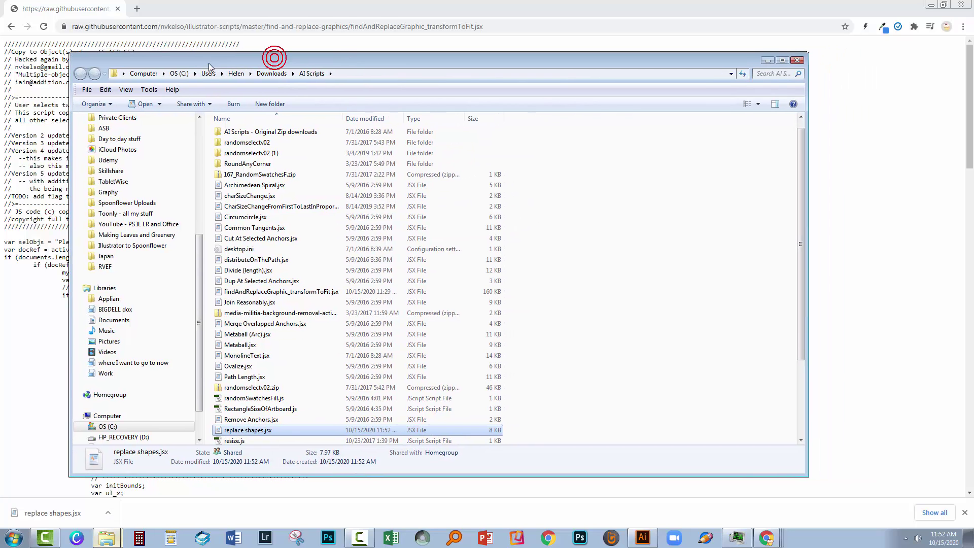
right_click(258, 430)
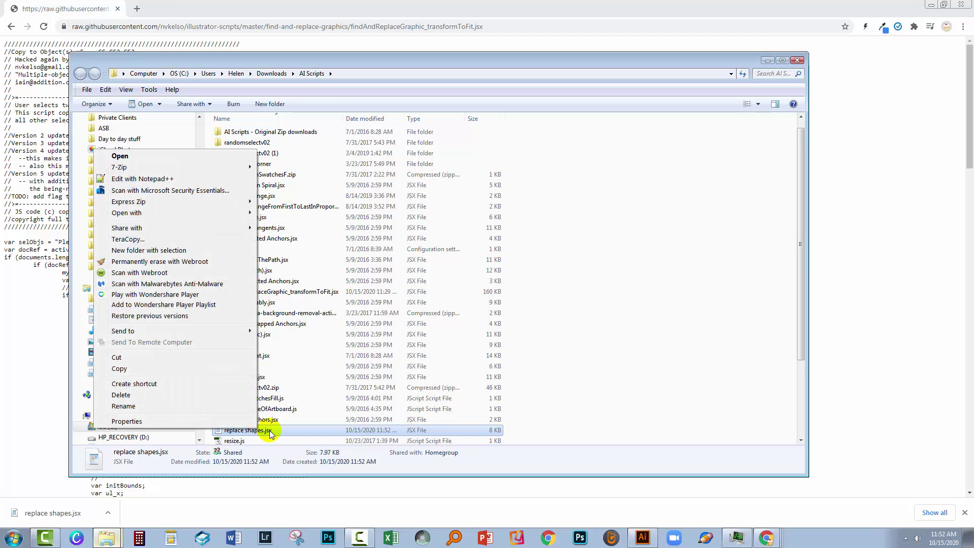
mouse_move(169, 218)
left_click(284, 235)
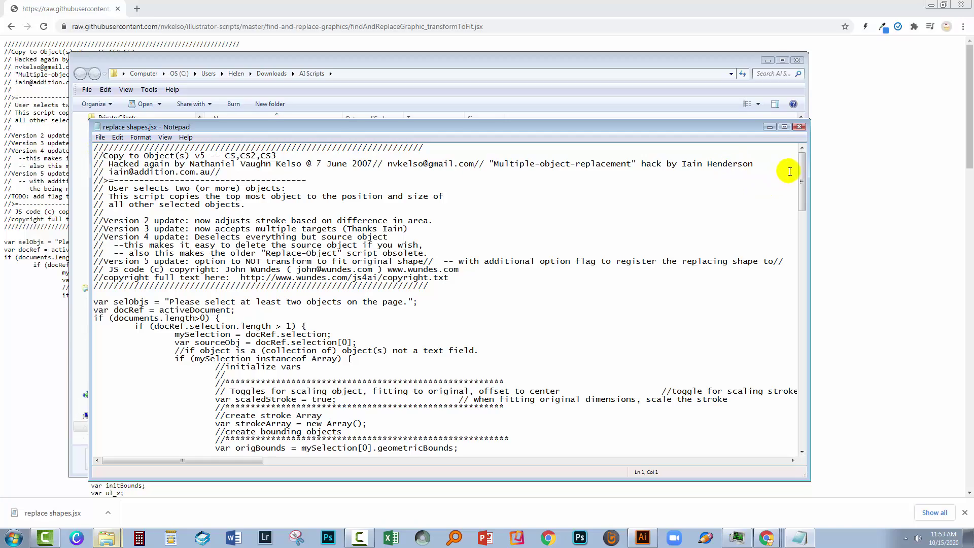
left_click_drag(802, 165, 800, 109)
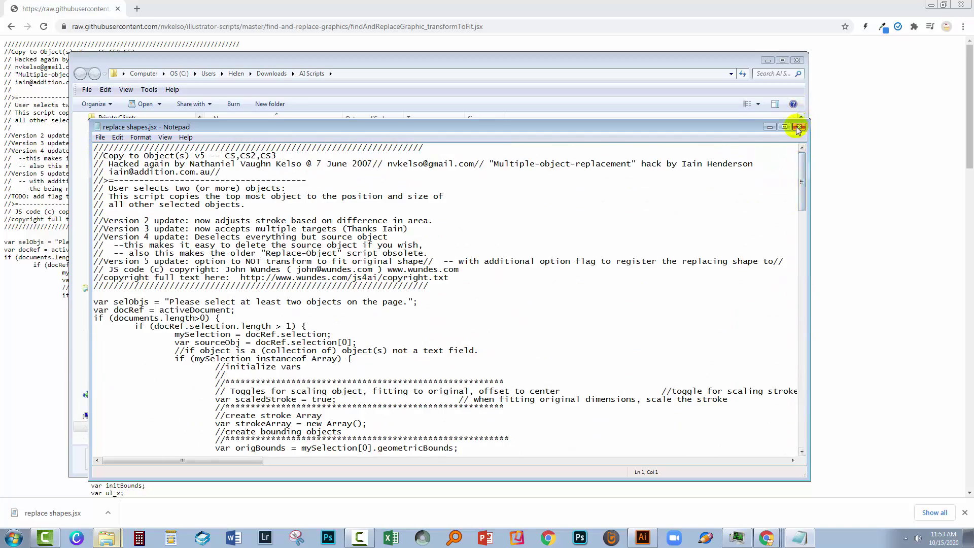
left_click(796, 127)
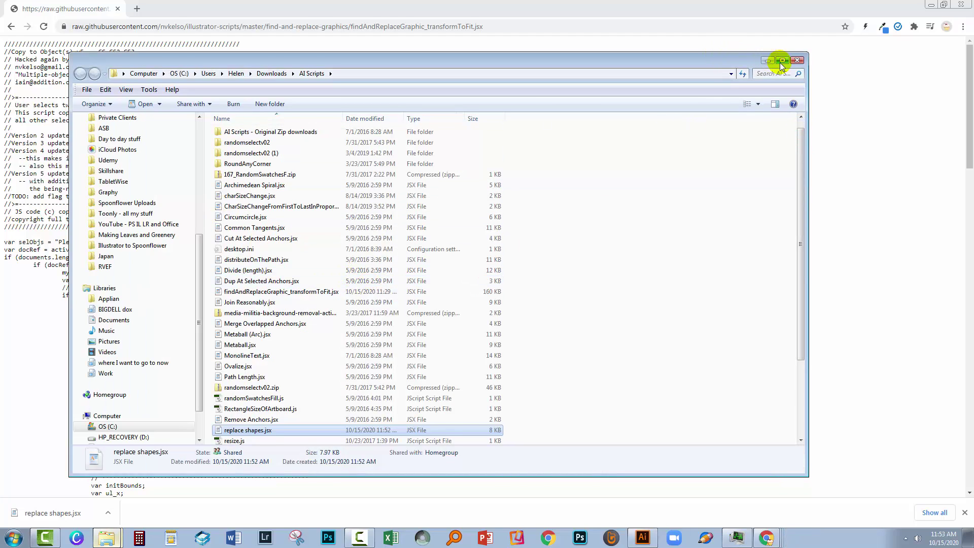
left_click(799, 61)
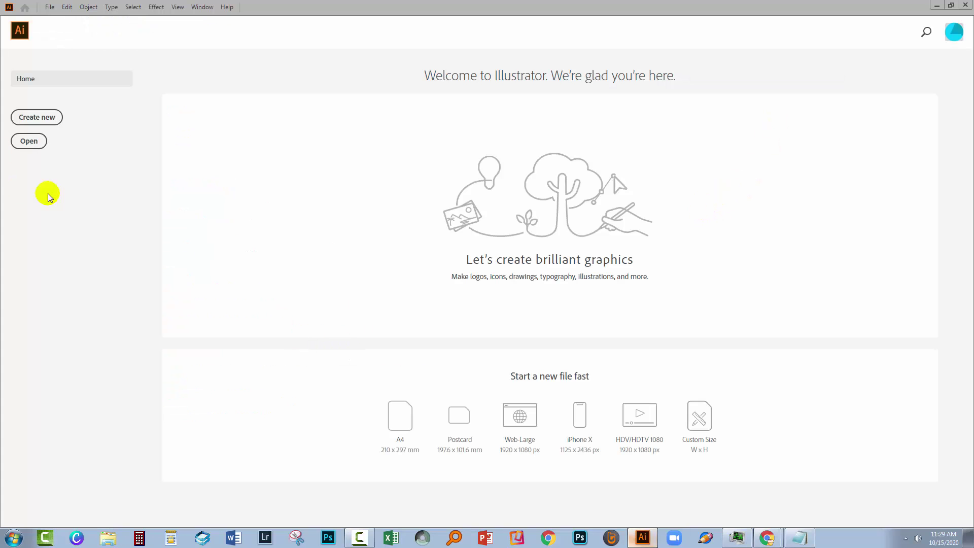
Step: Create a Web-Large document and set the fill to a reversed radial gradient
left_click(512, 415)
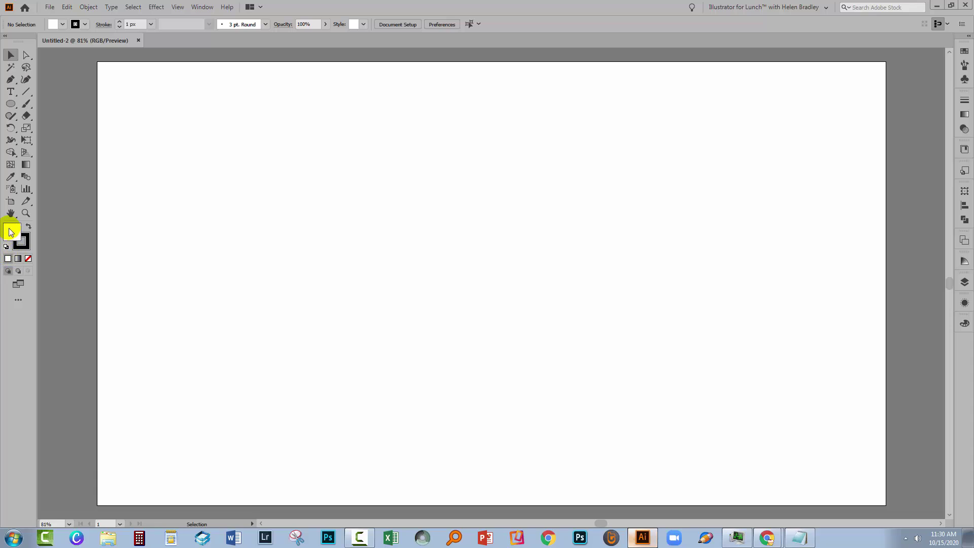
left_click(18, 259)
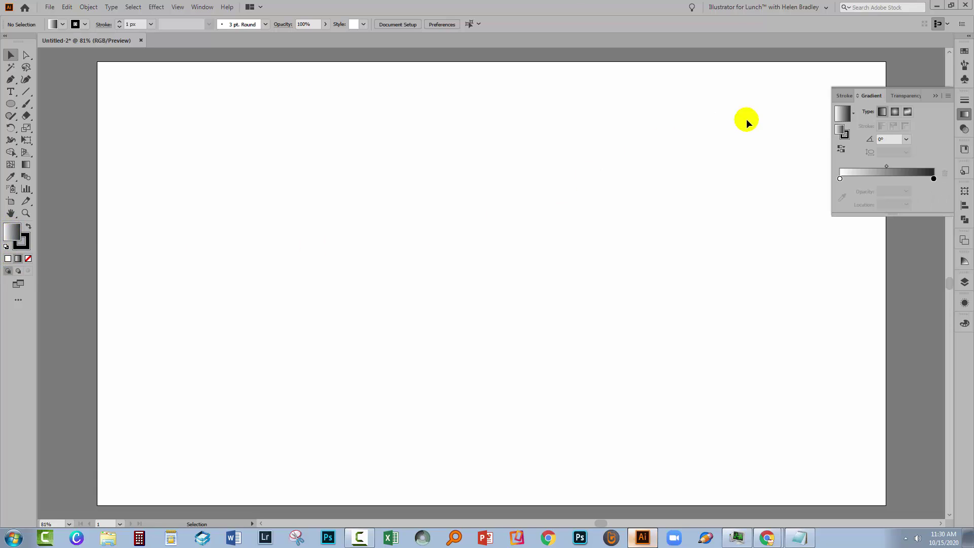
left_click(895, 112)
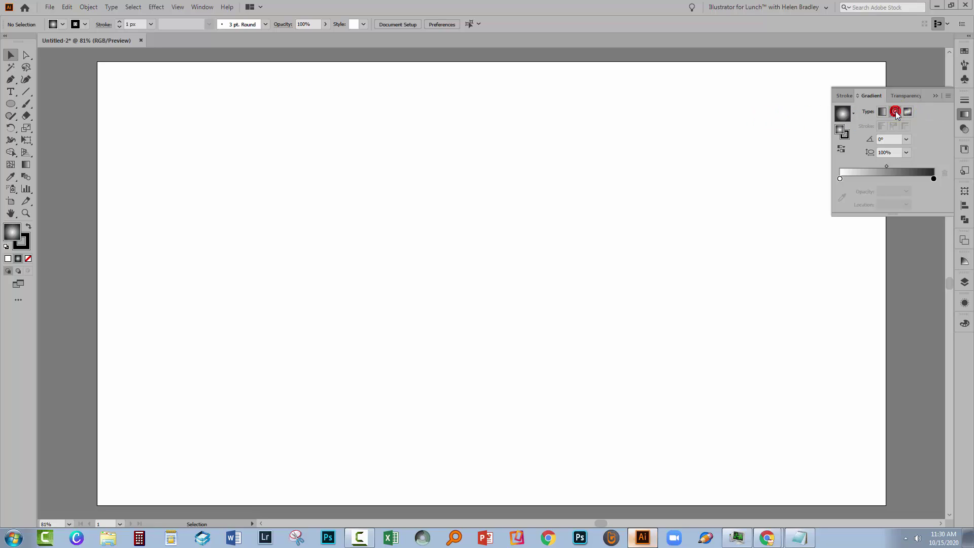
left_click(841, 149)
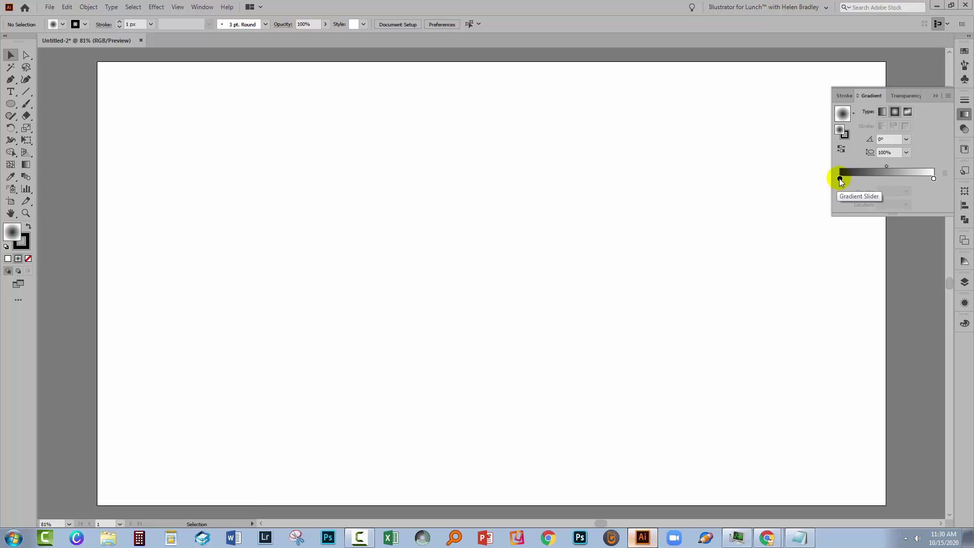
Step: Set the stroke to None and draw a large circle across the artboard
left_click(23, 247)
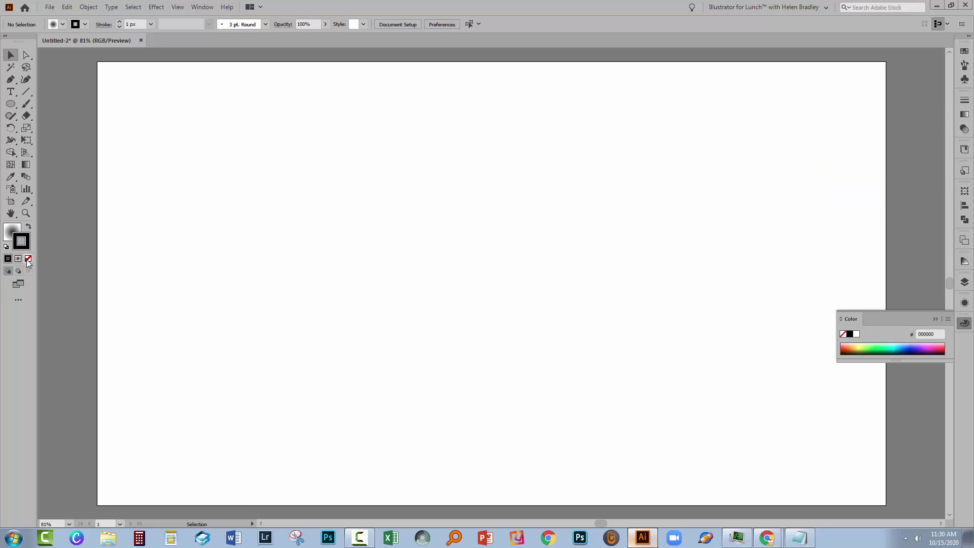
left_click(28, 259)
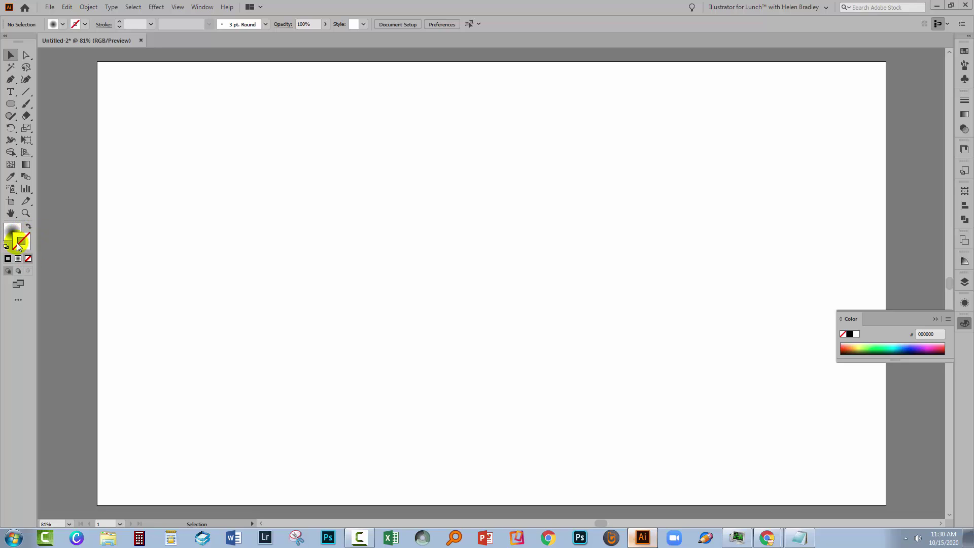
left_click(11, 231)
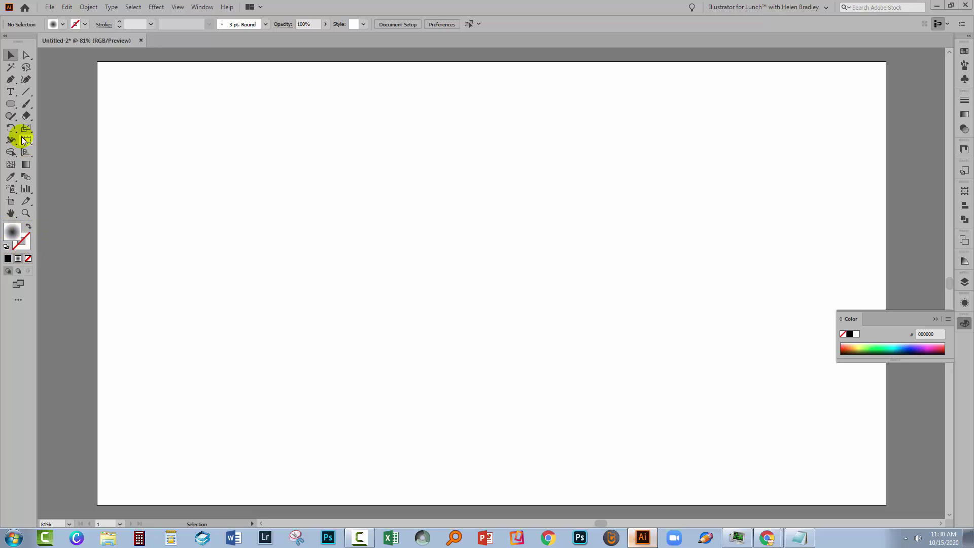
left_click(11, 104)
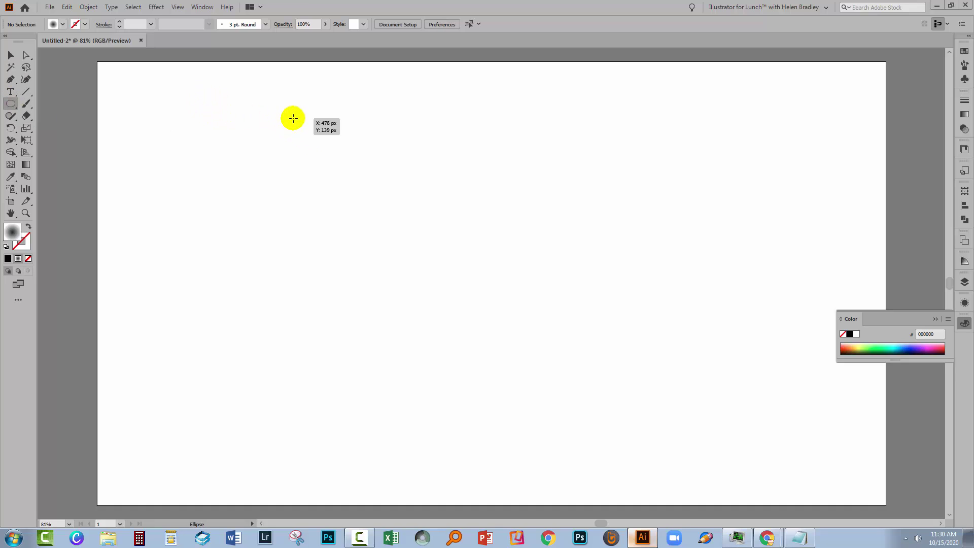
left_click_drag(293, 118, 670, 374)
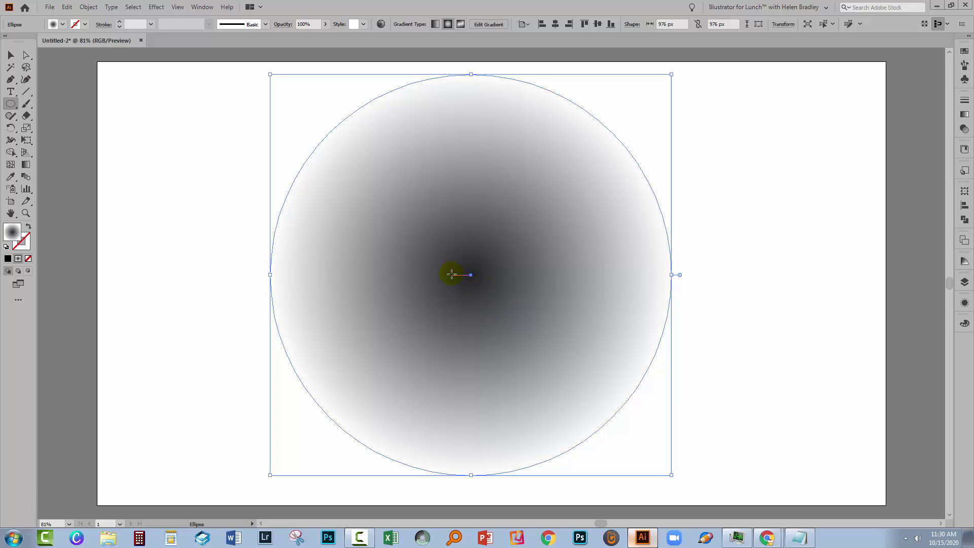
Step: Apply Color Halftone to the circle with Max. Radius 12 and 45° channel angles
left_click(157, 7)
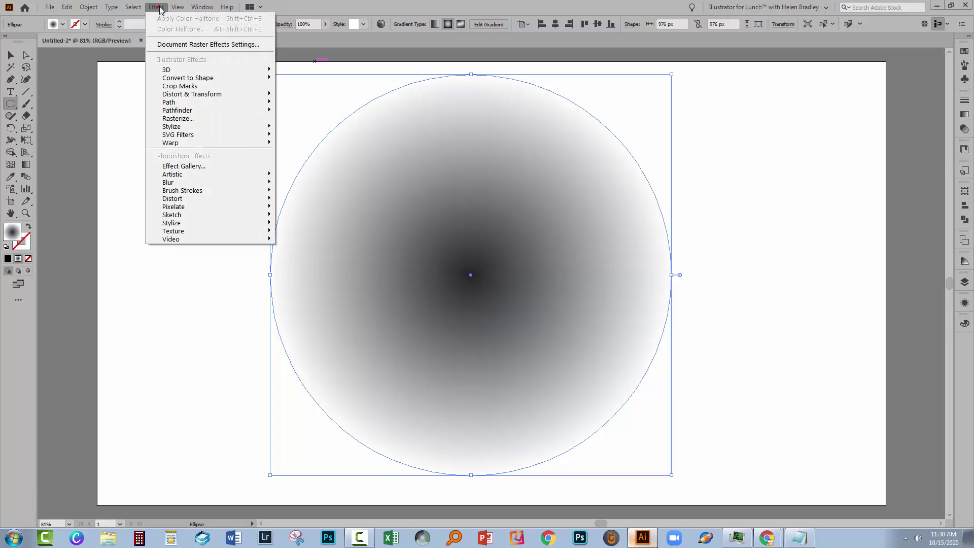
mouse_move(177, 207)
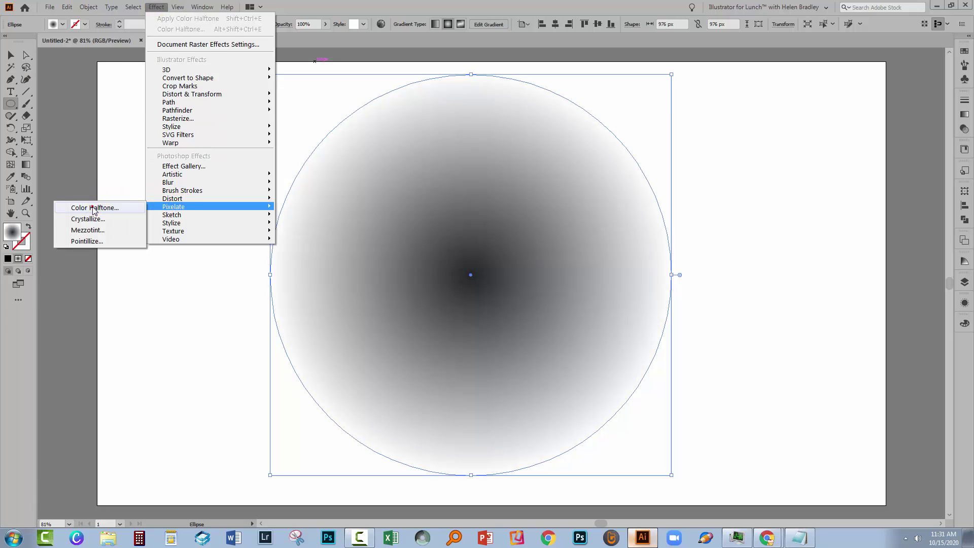
left_click(94, 208)
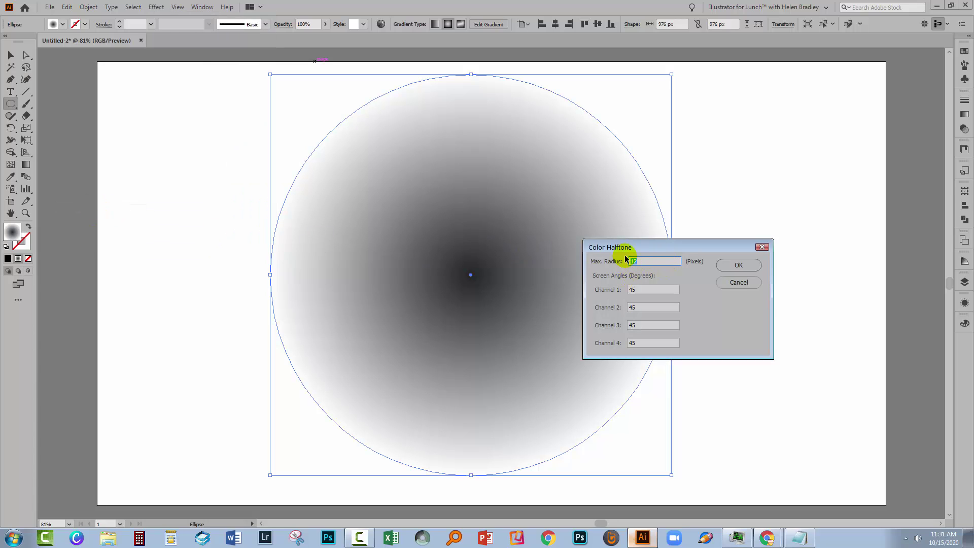
left_click_drag(647, 247, 693, 302)
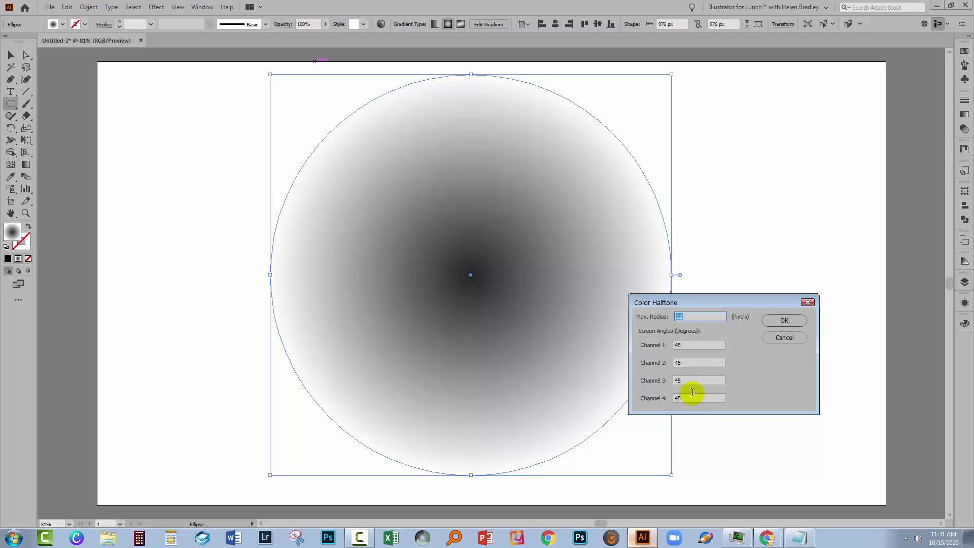
left_click(783, 320)
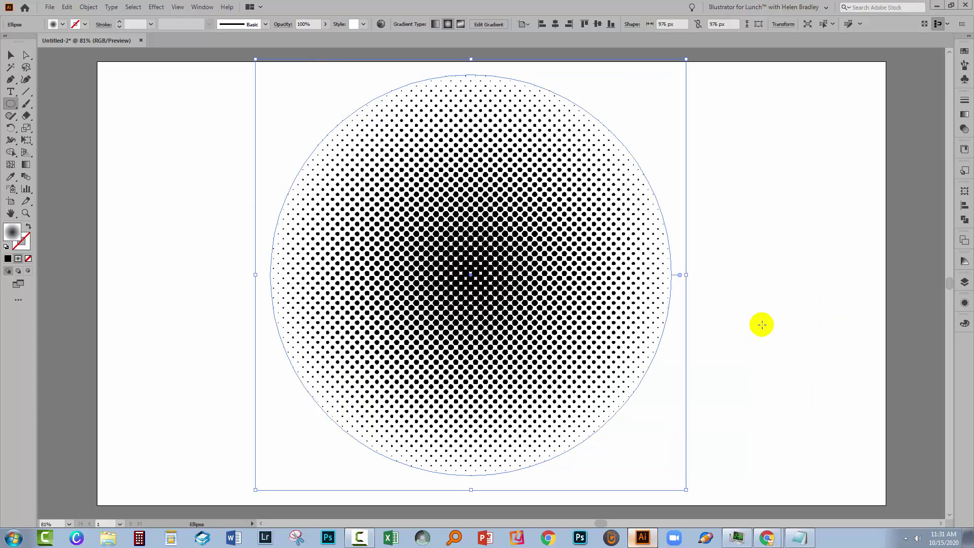
left_click(25, 214)
left_click_drag(390, 211, 569, 361)
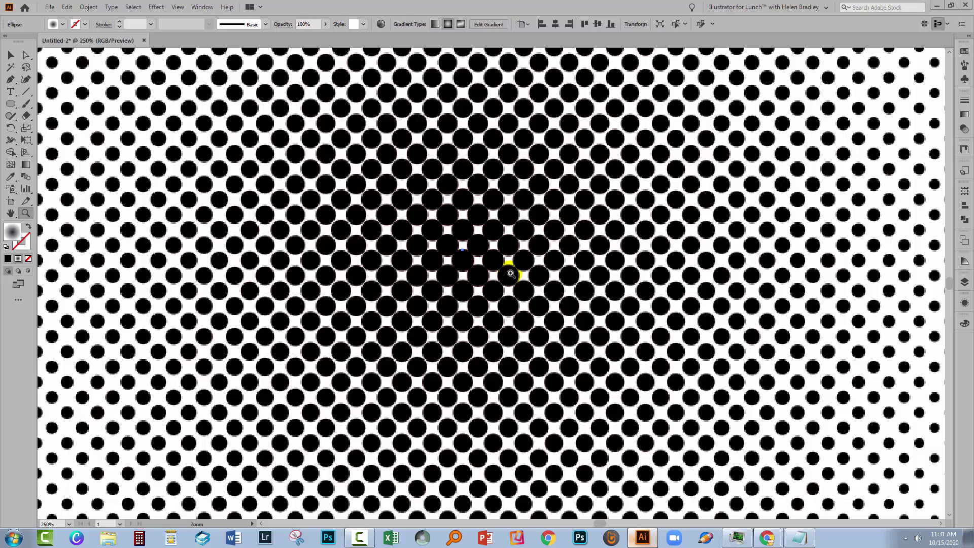
key("ctrl+0")
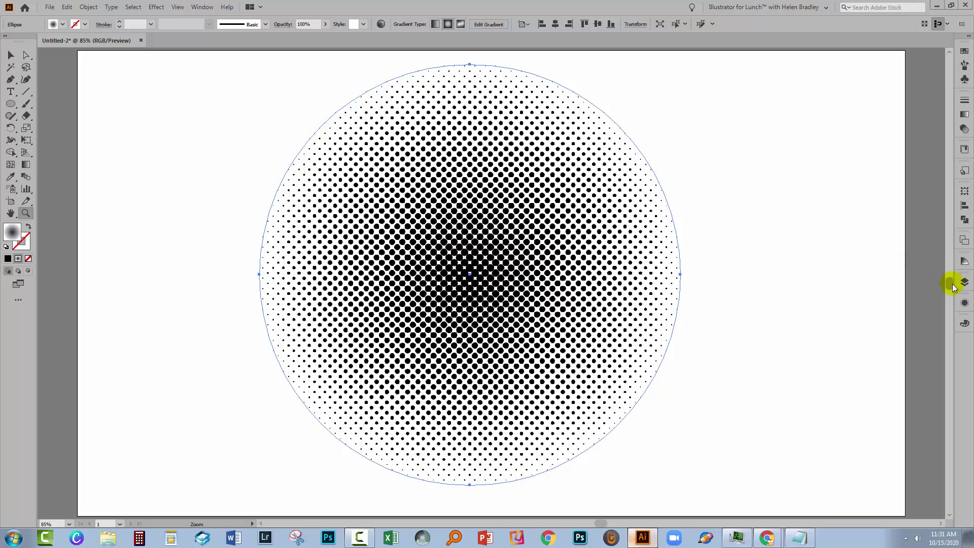
Step: Select the circle's gradient Fill row in the Appearance panel
left_click(965, 303)
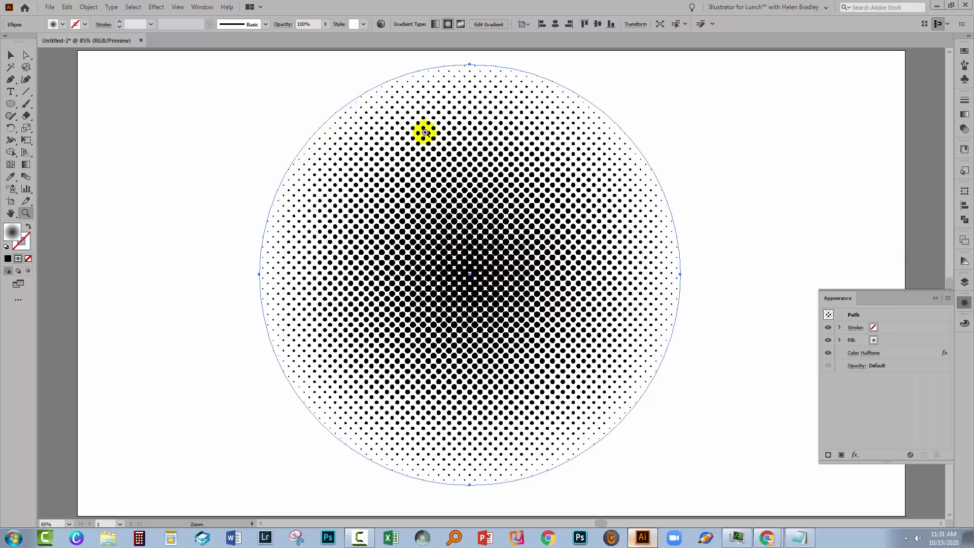
left_click(879, 339)
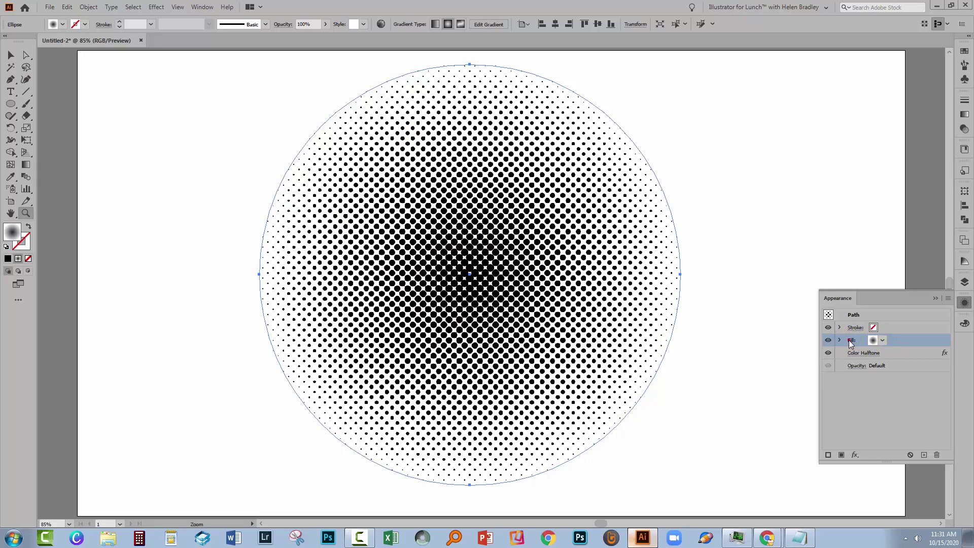
Step: Change the gradient's dark stop to 70% black (K)
left_click(964, 116)
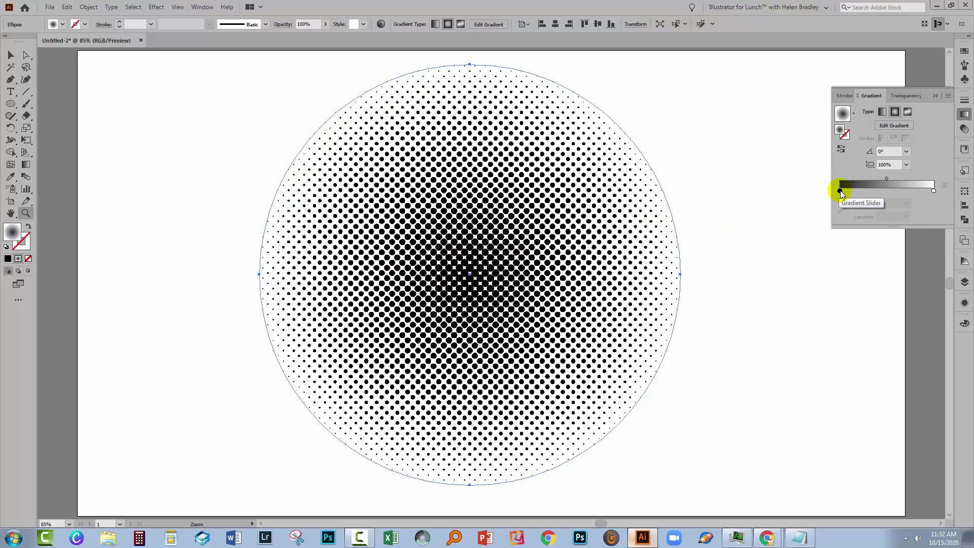
double_click(839, 191)
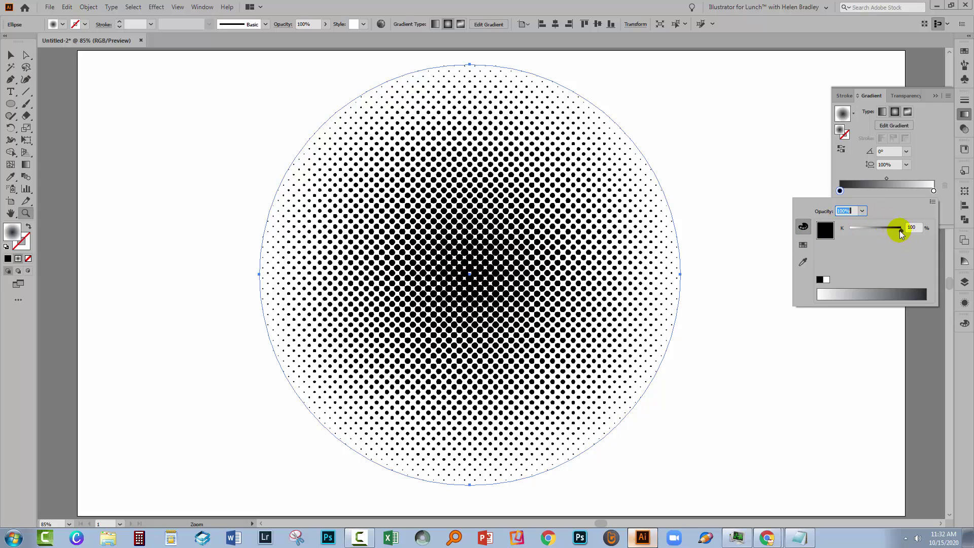
left_click_drag(895, 229, 886, 235)
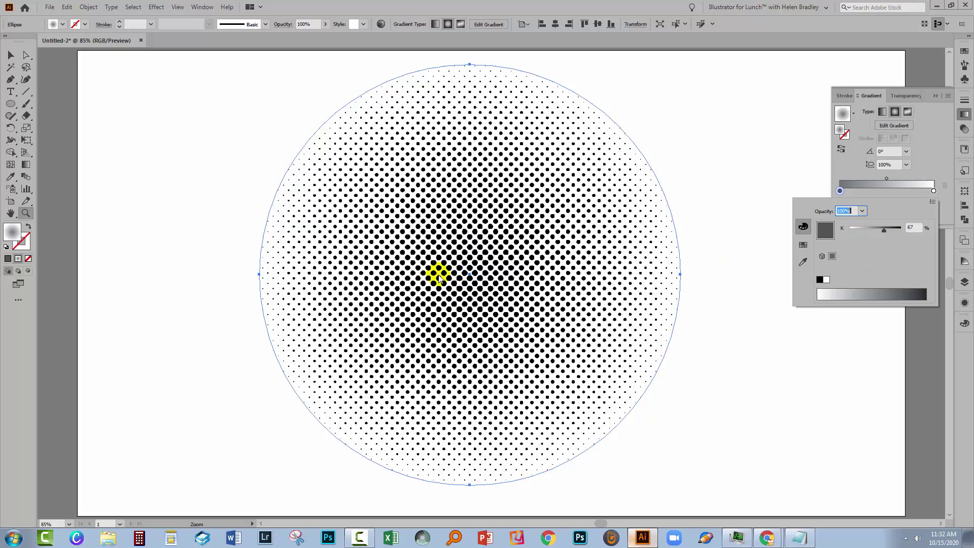
left_click(912, 226)
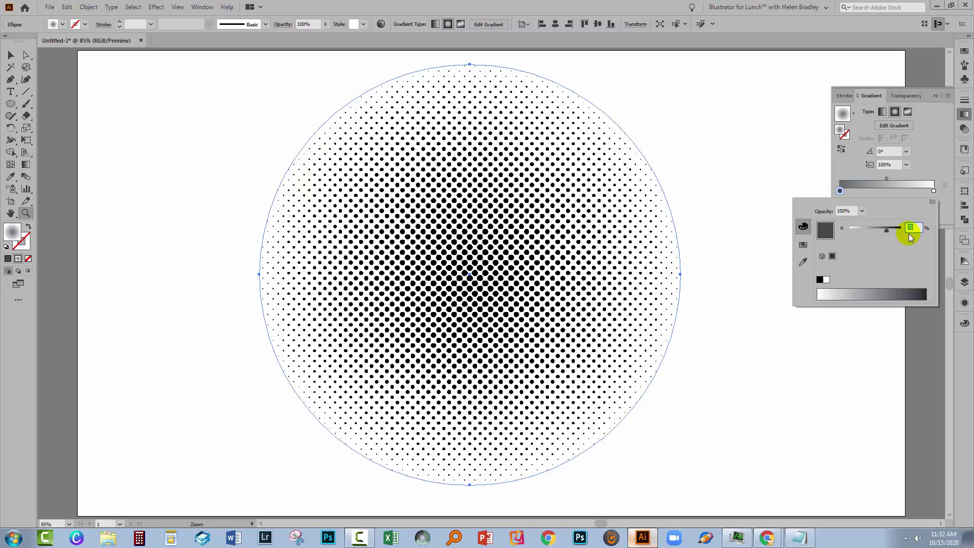
key("Down")
key("Down")
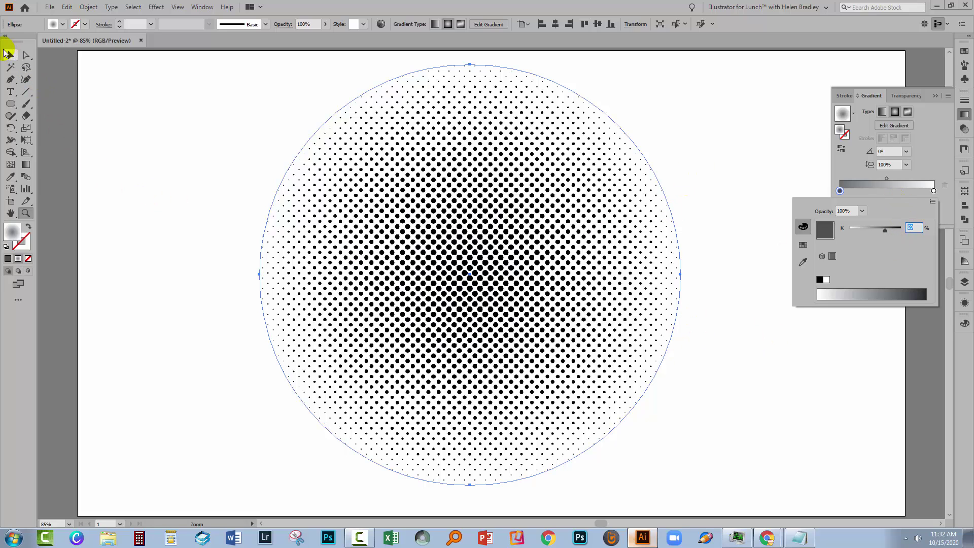
Step: Close the stop popup, zoom in on the finer halftone dots, then fit the artboard again
key("ctrl+1")
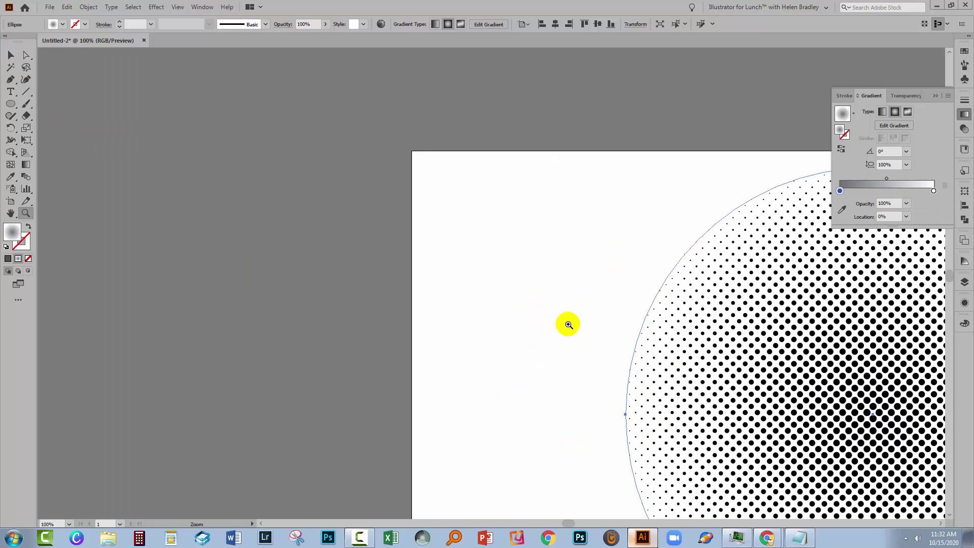
left_click(345, 207, "alt")
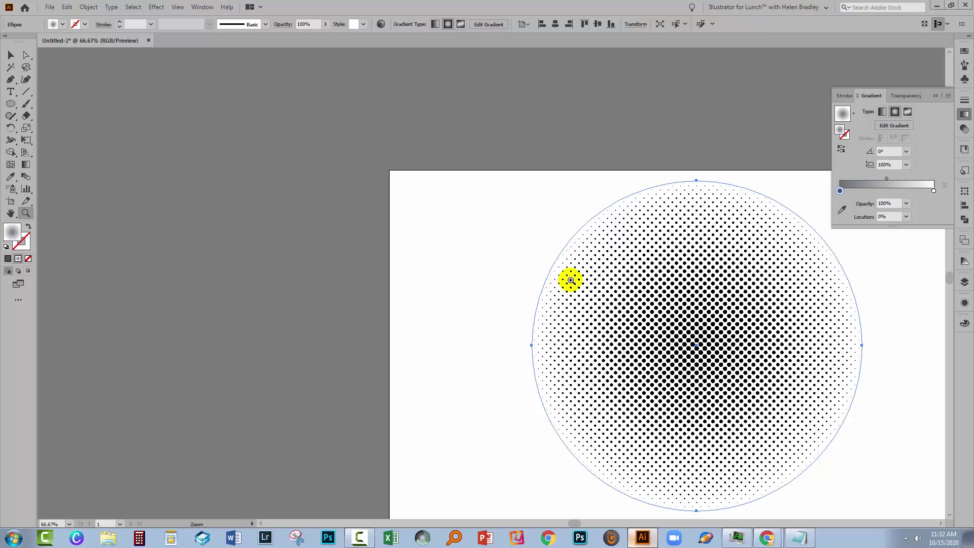
key("ctrl")
key("ctrl+0")
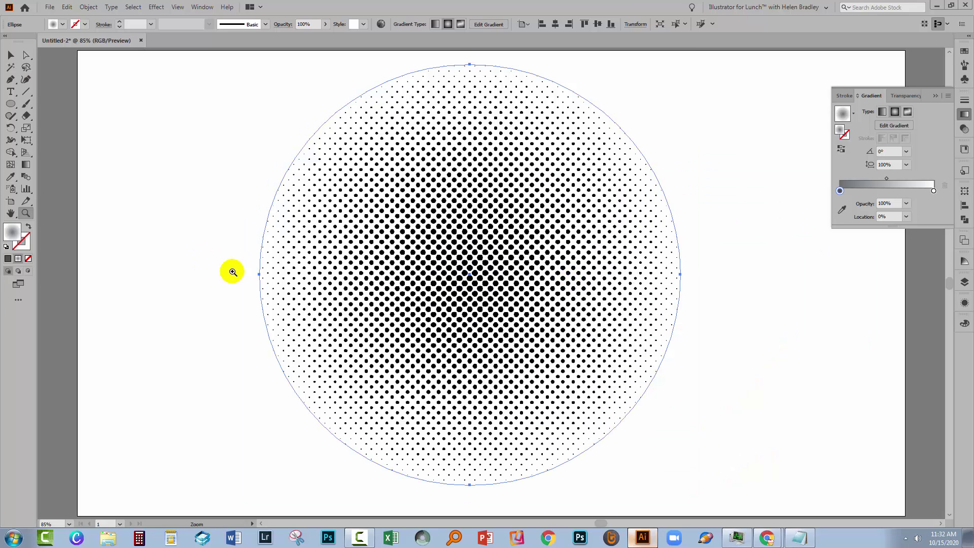
left_click_drag(391, 195, 598, 385)
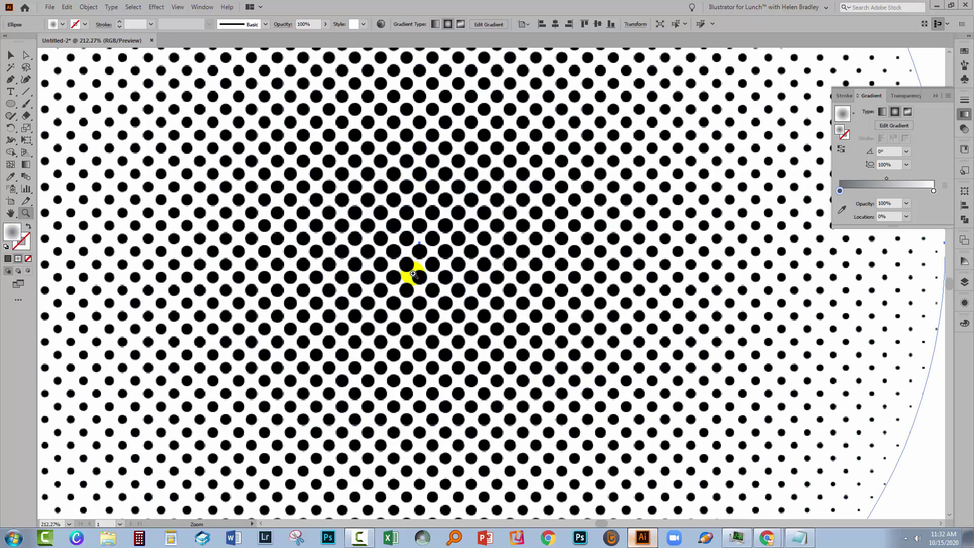
key("ctrl+0")
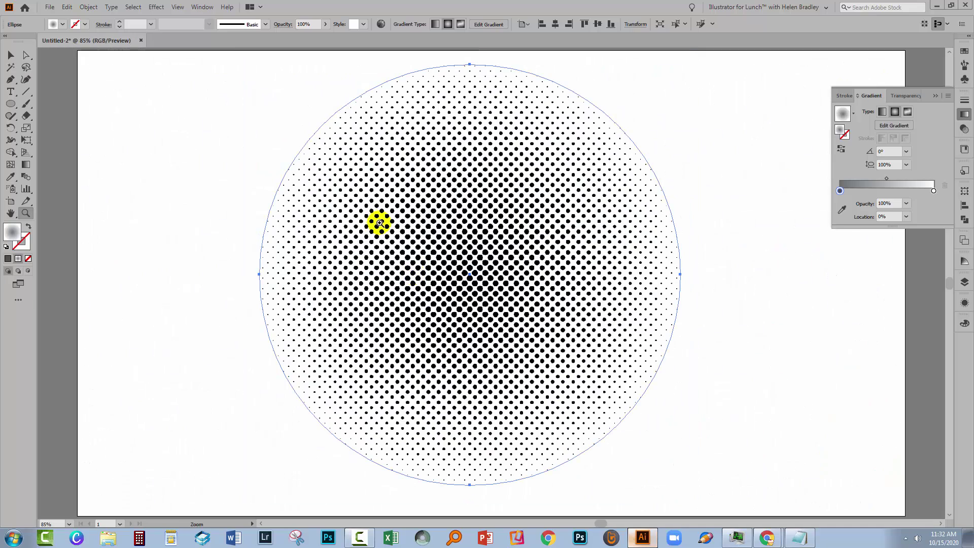
left_click(11, 55)
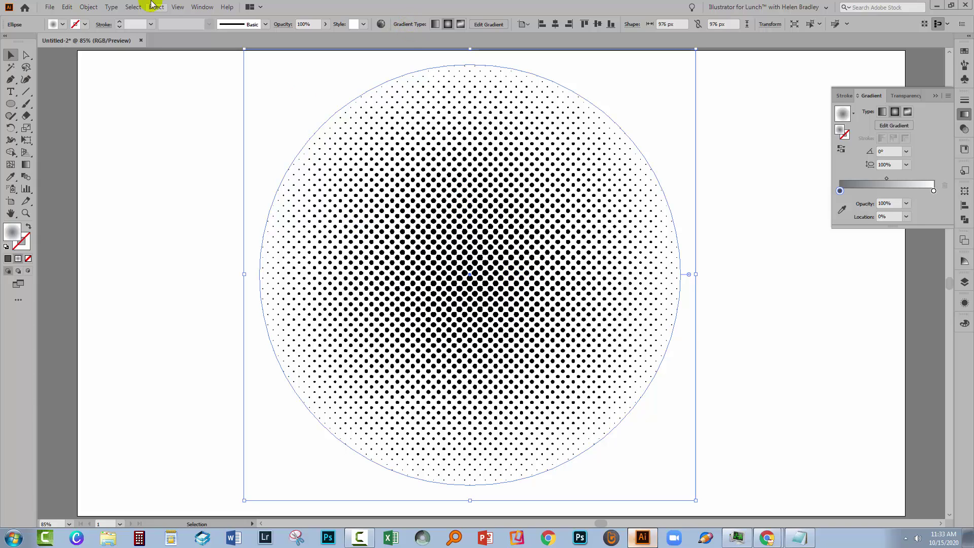
Step: Rasterize the halftone circle in RGB at High (300 ppi) with a White background
left_click(87, 7)
left_click(110, 161)
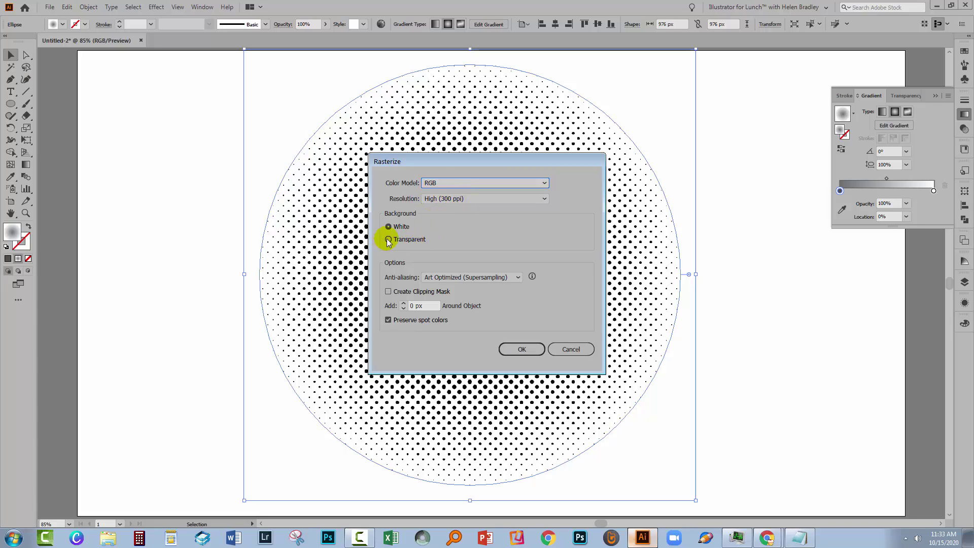
left_click(507, 350)
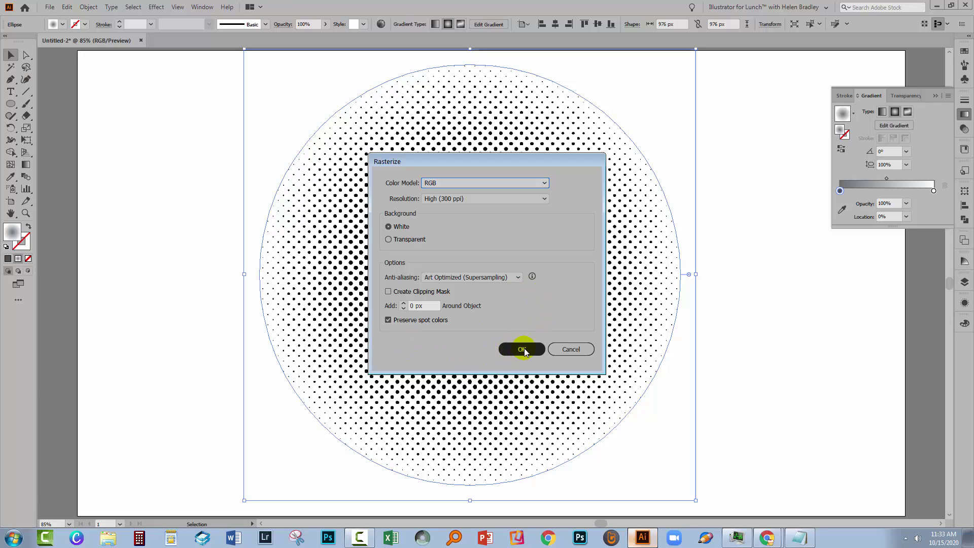
left_click(524, 349)
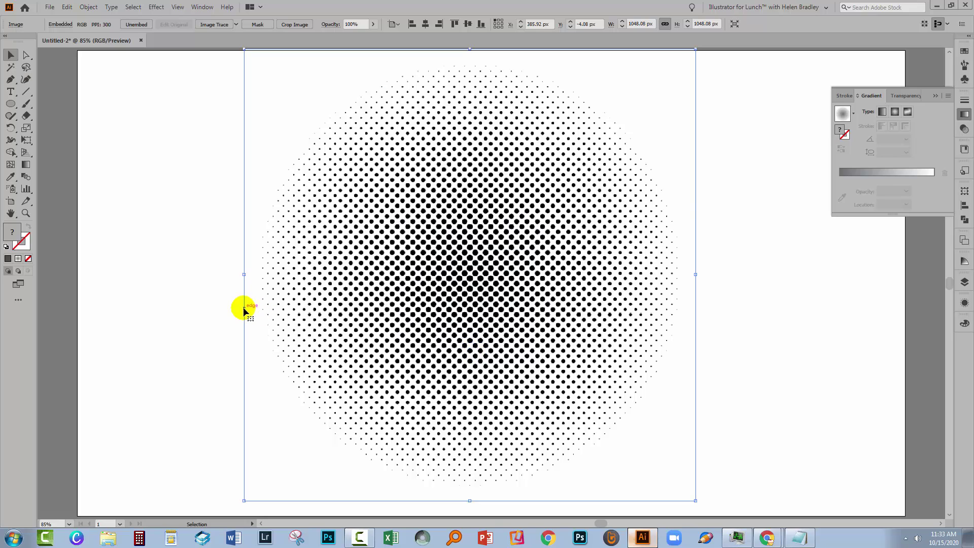
Step: Expand Layer 1 in the Layers panel and select its <Image> item
left_click(965, 282)
left_click(869, 292)
left_click(908, 303)
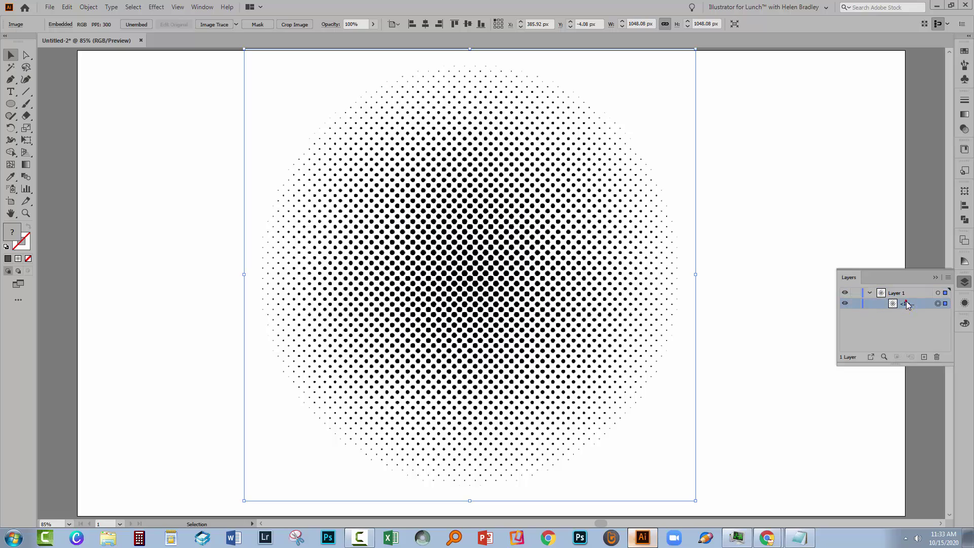
left_click_drag(836, 330, 768, 335)
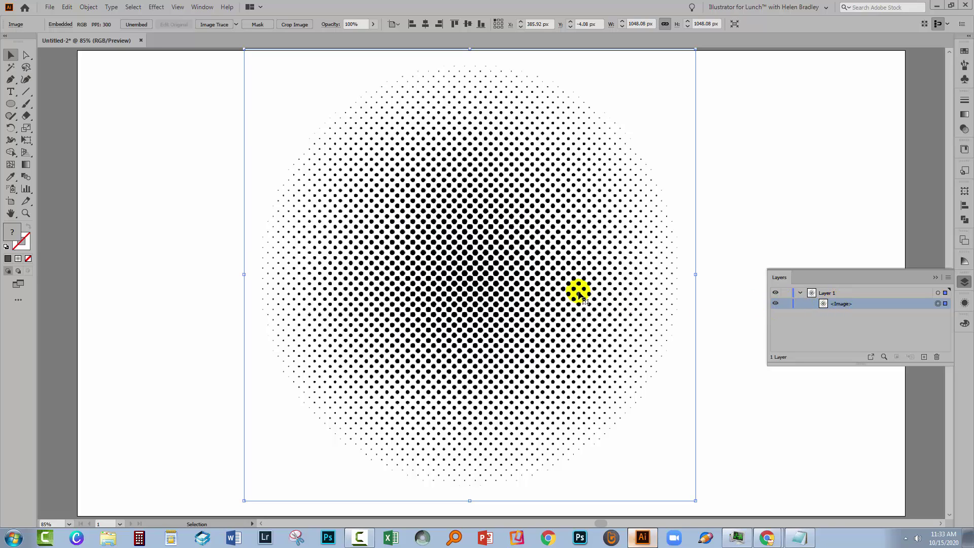
Step: Image Trace the raster circle with Paths 100%, Noise 1 px, Ignore White and Preview on
left_click(203, 7)
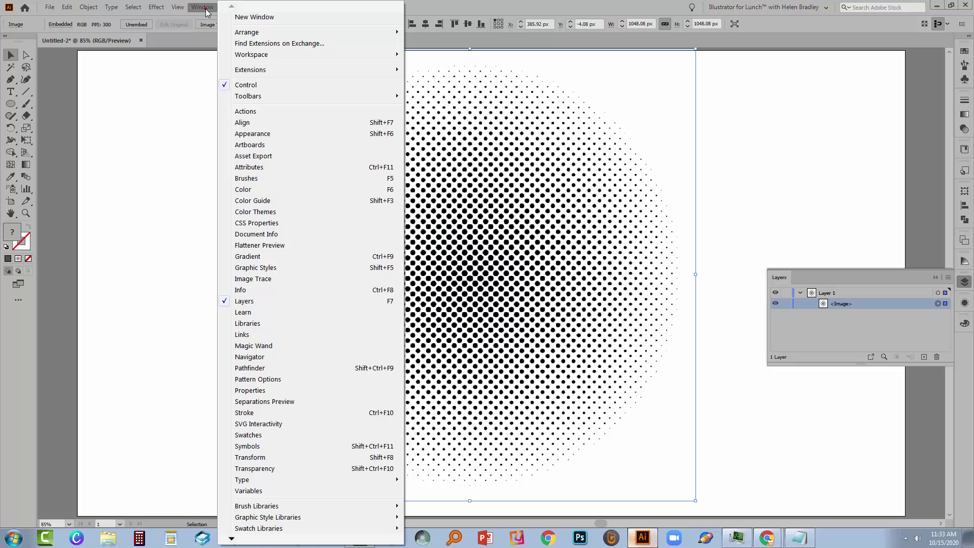
left_click(245, 282)
mouse_move(6, 59)
left_mouse_down()
mouse_move(24, 6)
mouse_move(187, 145)
mouse_move(178, 154)
left_mouse_up()
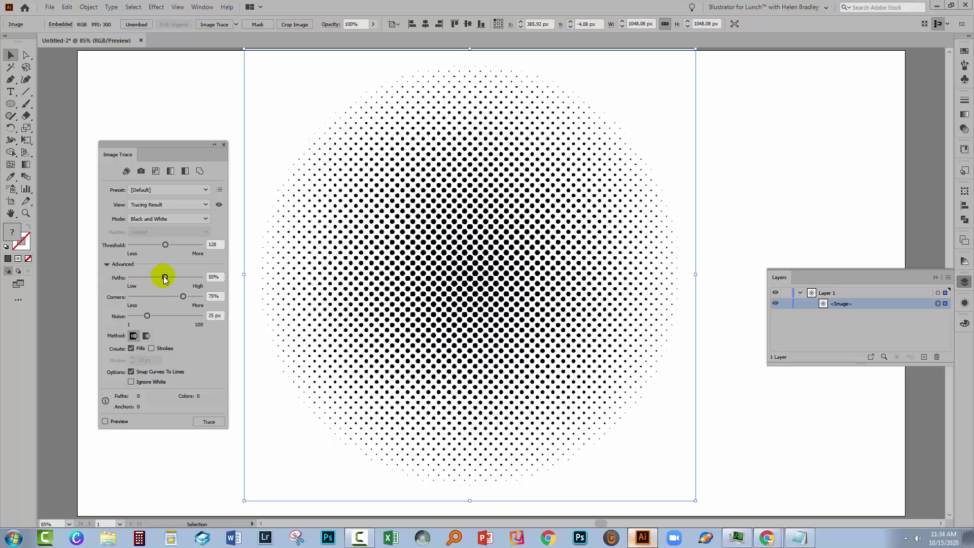
left_click_drag(163, 276, 201, 297)
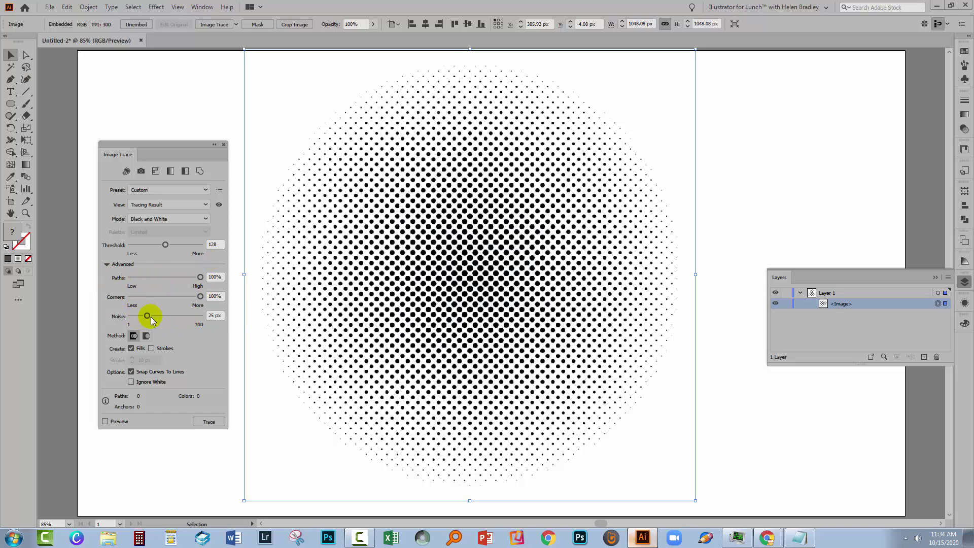
left_click_drag(149, 318, 99, 315)
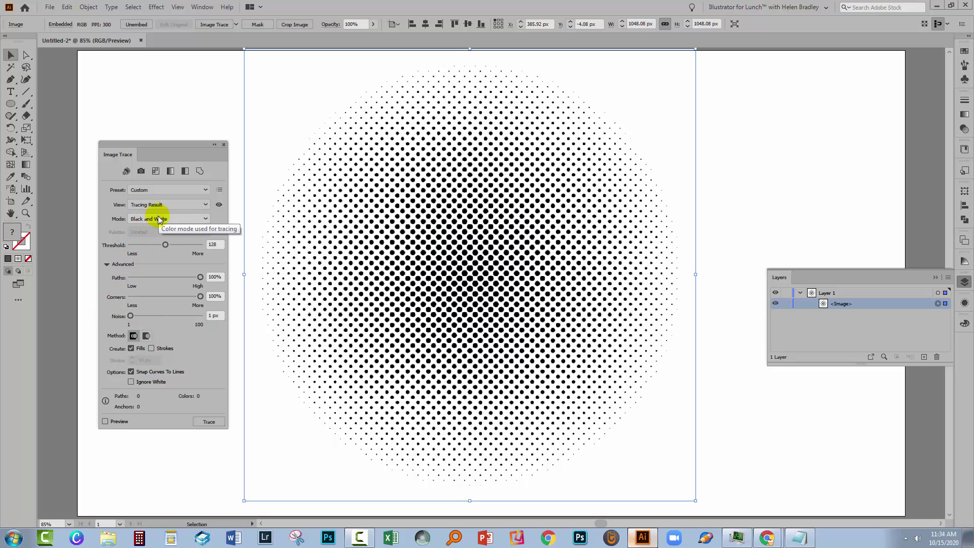
left_click(131, 382)
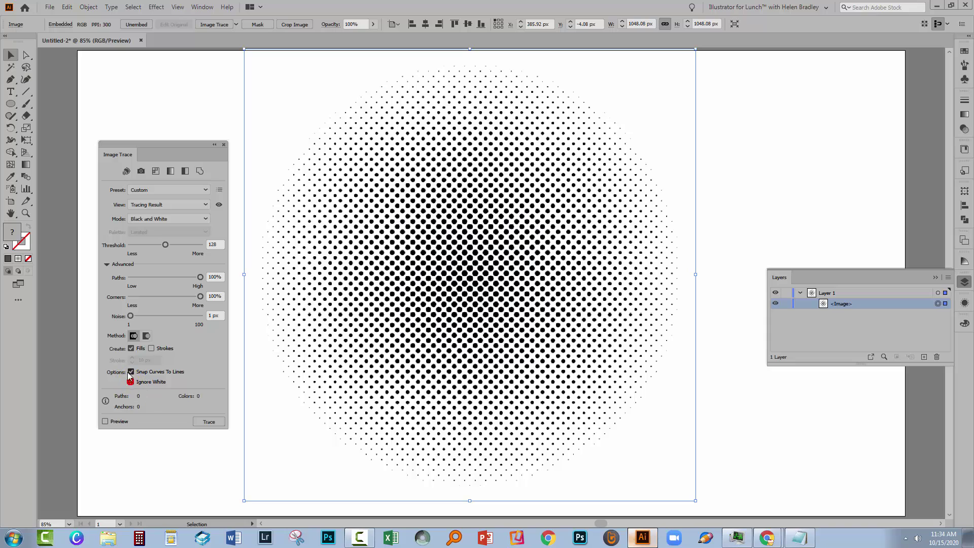
left_click(104, 421)
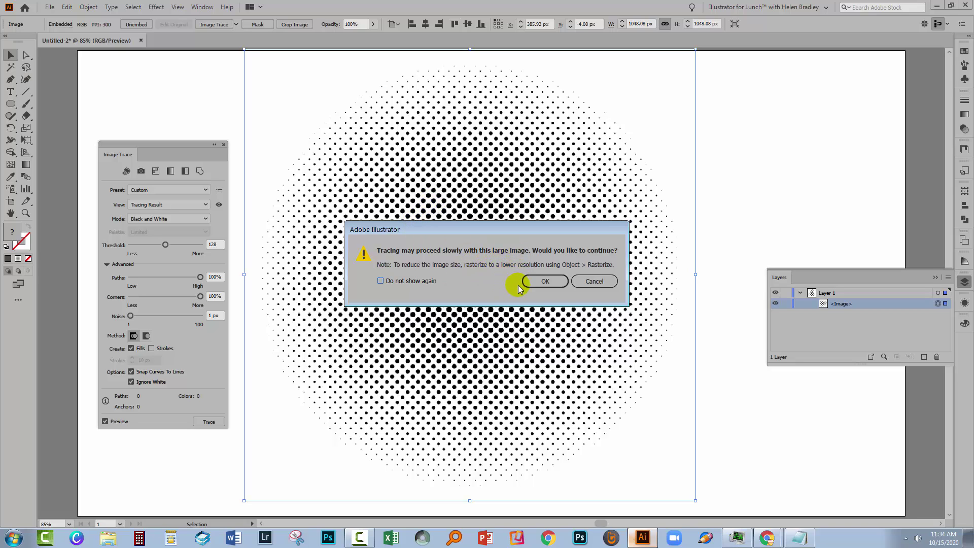
left_click(546, 282)
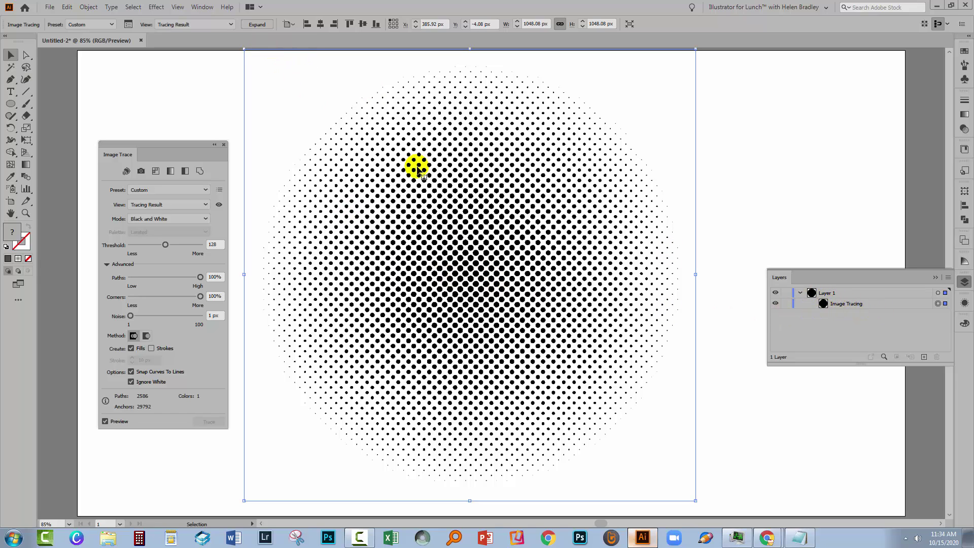
Step: Expand the tracing and reveal the <Path> dots inside its <Group>
left_click(254, 25)
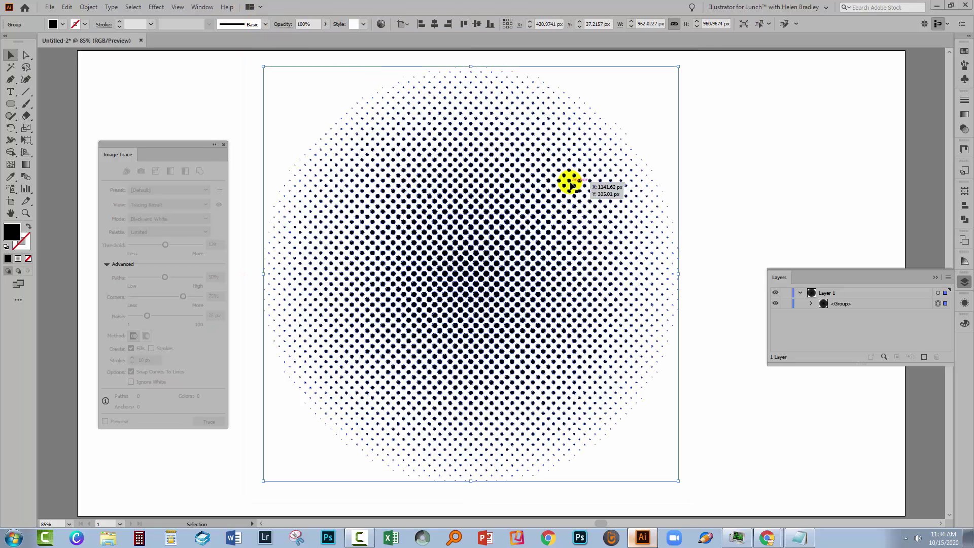
left_click(812, 303)
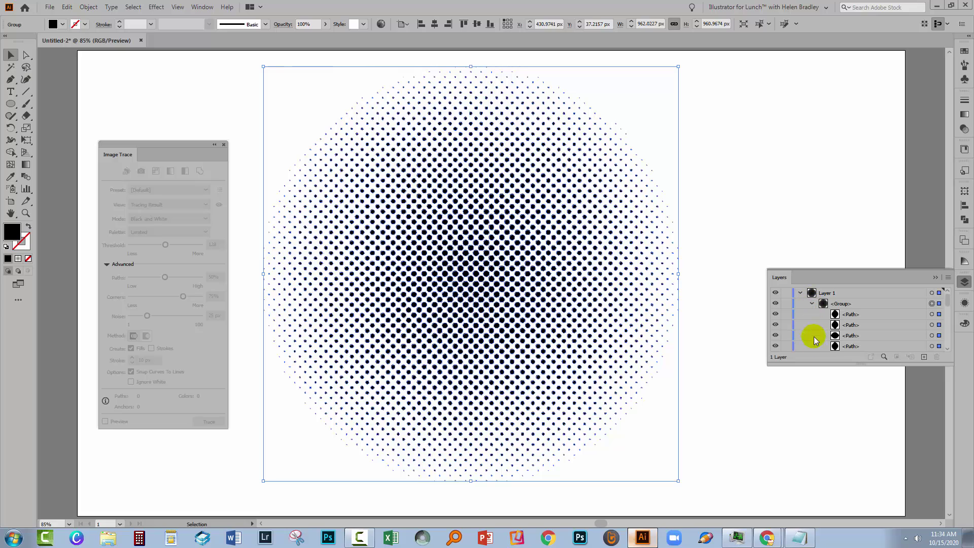
left_click_drag(804, 362, 808, 365)
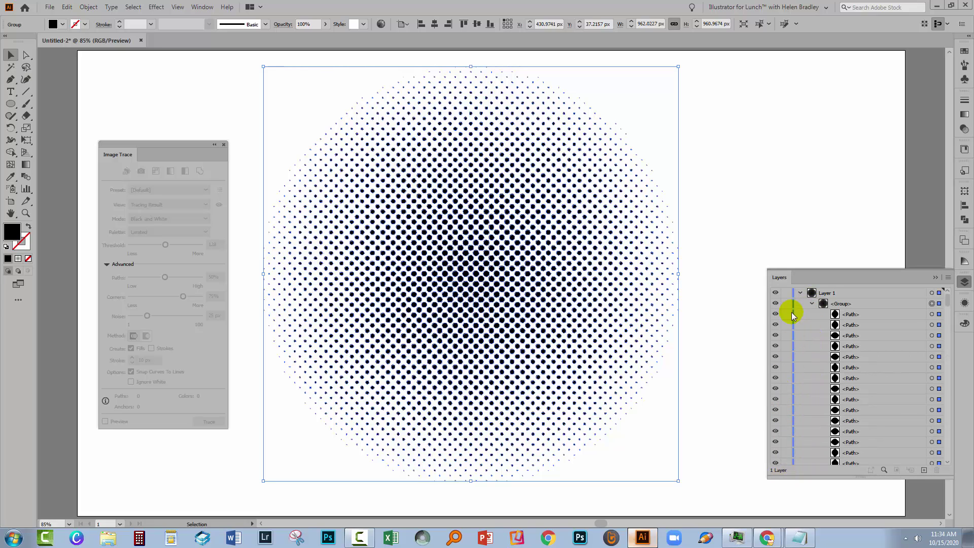
Step: Move and enlarge the Layers panel to list more <Path> rows
left_click_drag(771, 274, 684, 99)
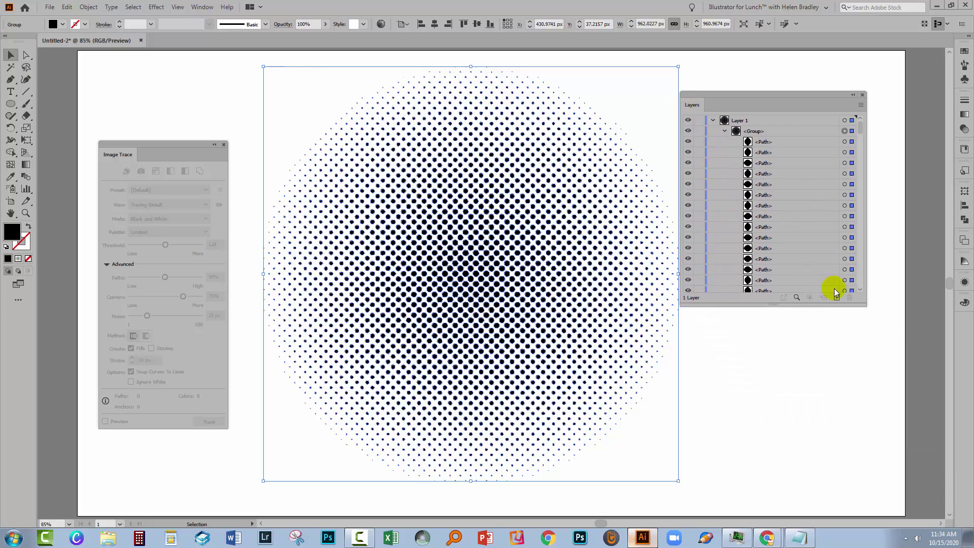
left_click_drag(864, 304, 885, 451)
left_click_drag(879, 127, 869, 436)
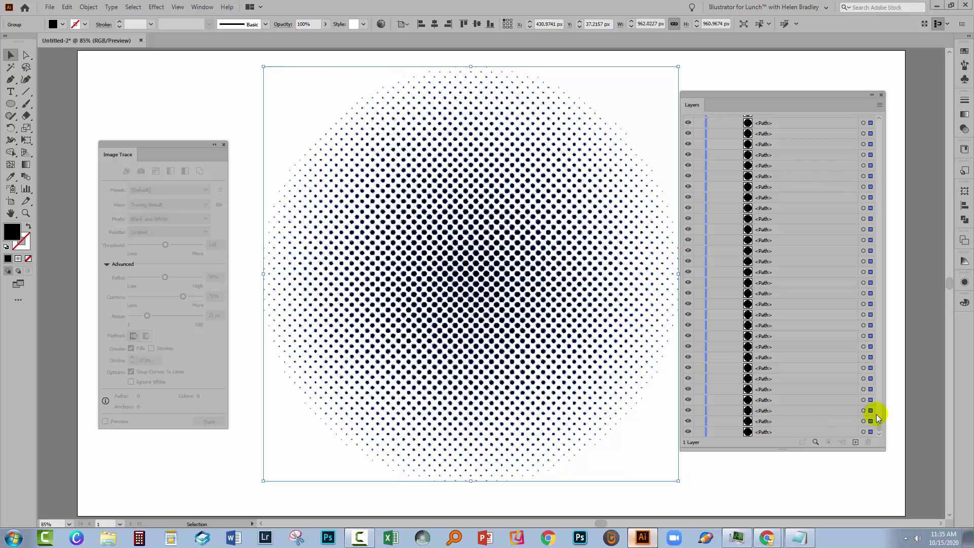
left_click_drag(879, 426, 866, 122)
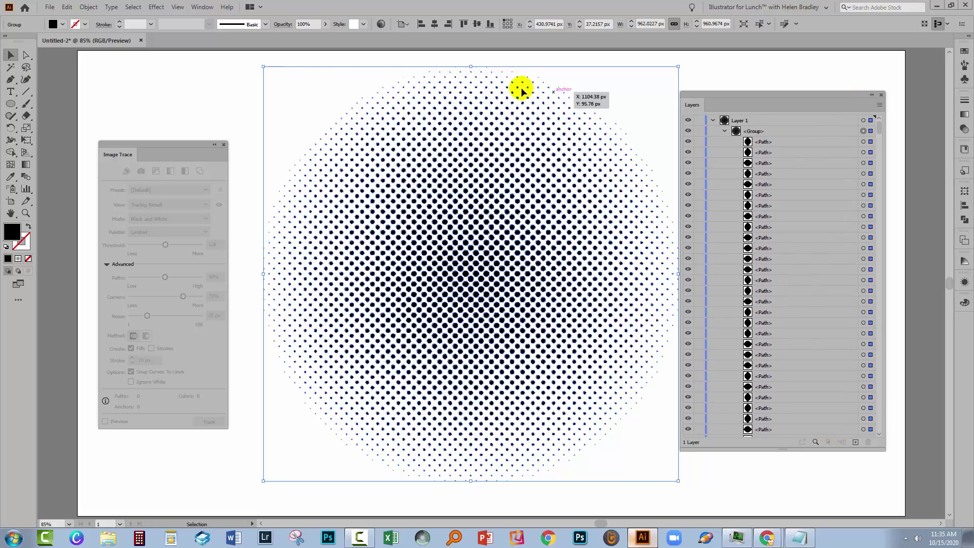
Step: Close the Image Trace panel and deselect the halftone dots
double_click(130, 145)
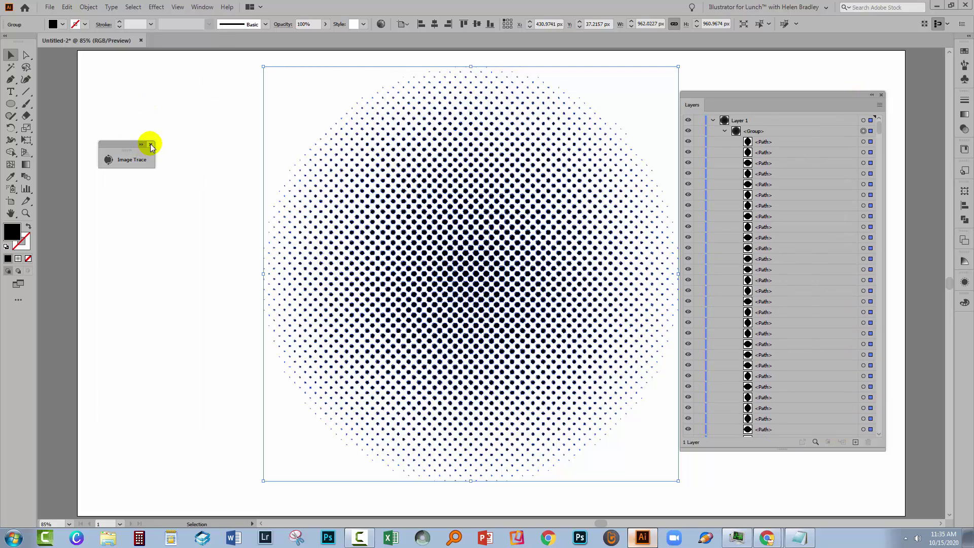
left_click(151, 146)
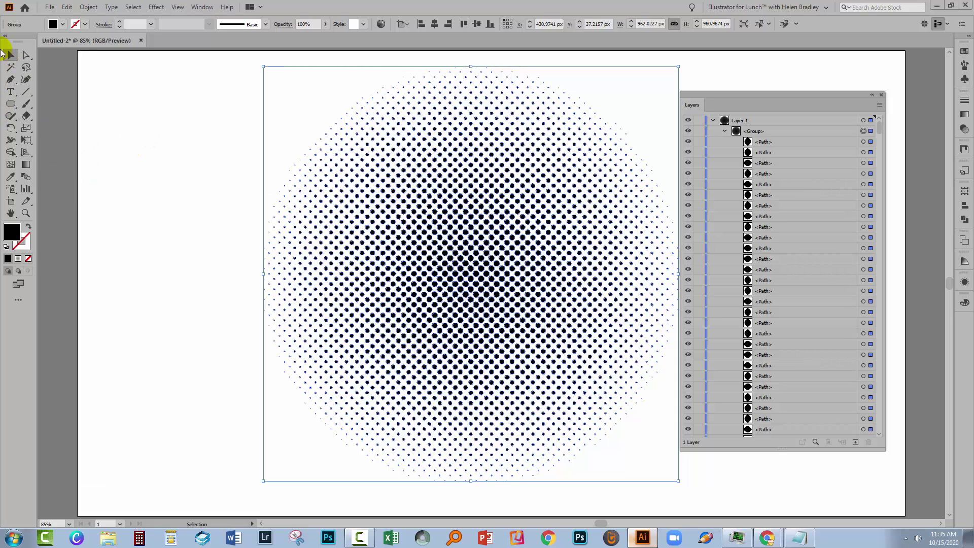
left_click(142, 181)
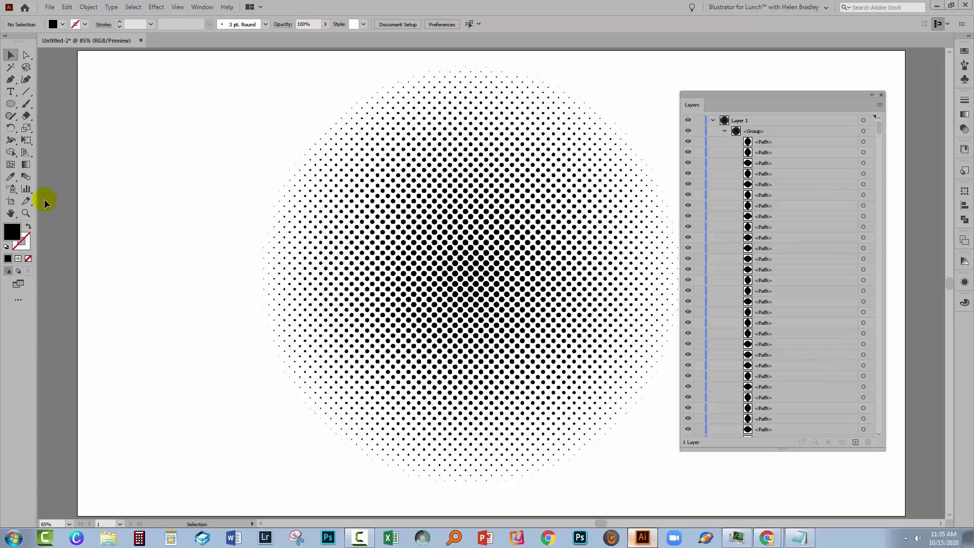
Step: Create a black 5-point star with radii 25 px and 50 px
left_click(11, 106)
left_click_drag(10, 105, 51, 152)
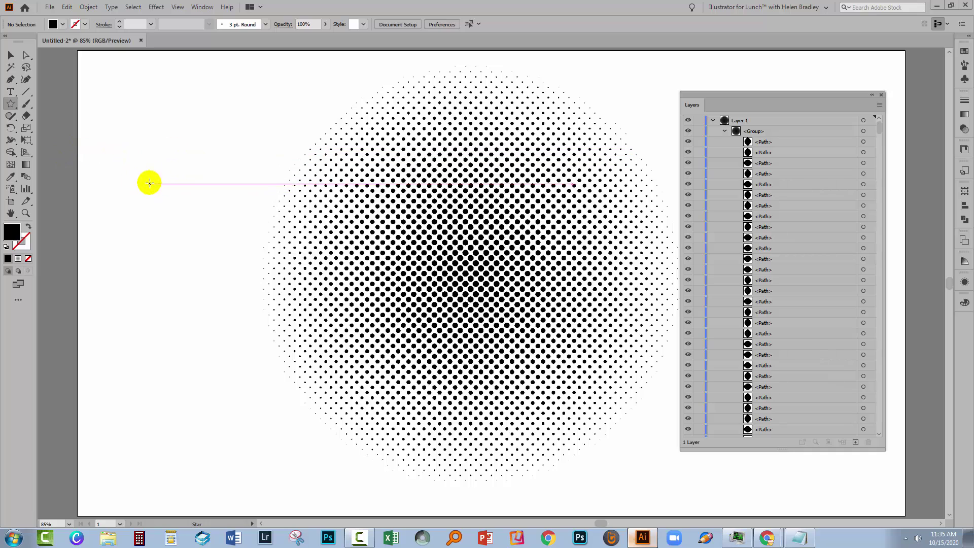
left_click(176, 123)
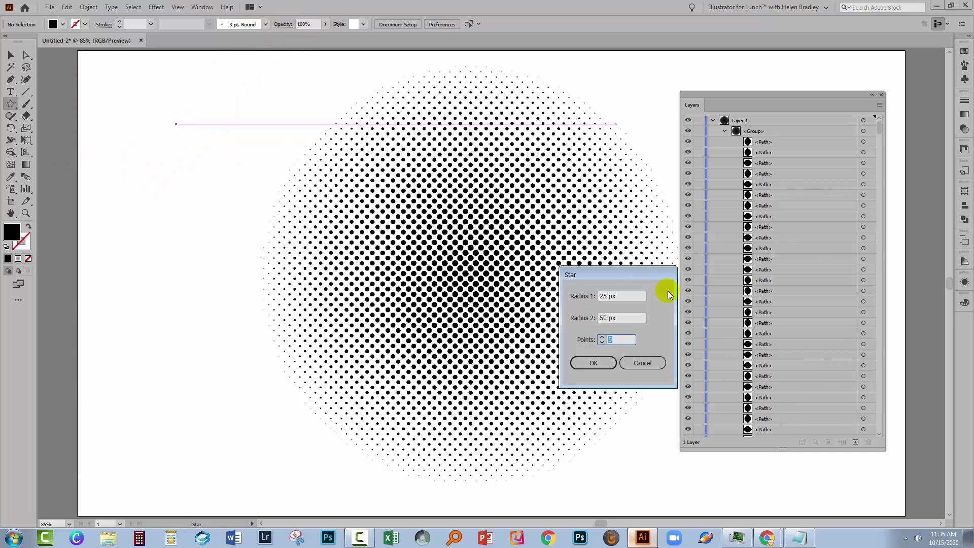
left_click_drag(630, 276, 208, 260)
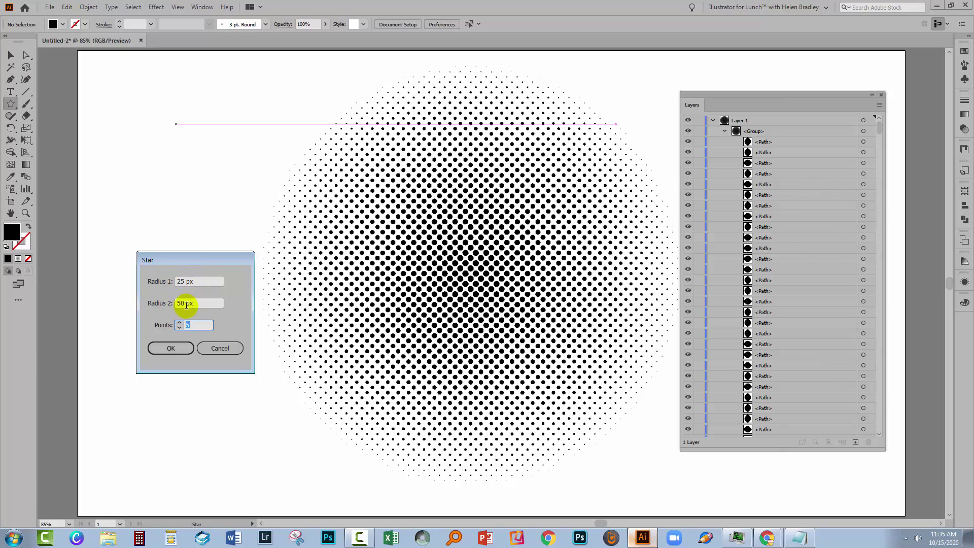
left_click(170, 349)
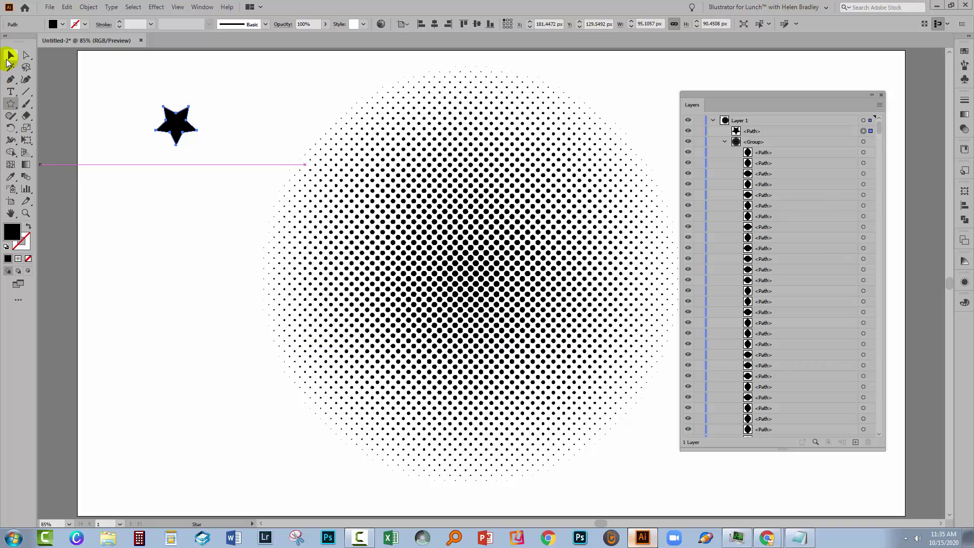
left_click(10, 57)
Step: Deselect the star and select the traced halftone dot group in the Layers panel
left_click(116, 246)
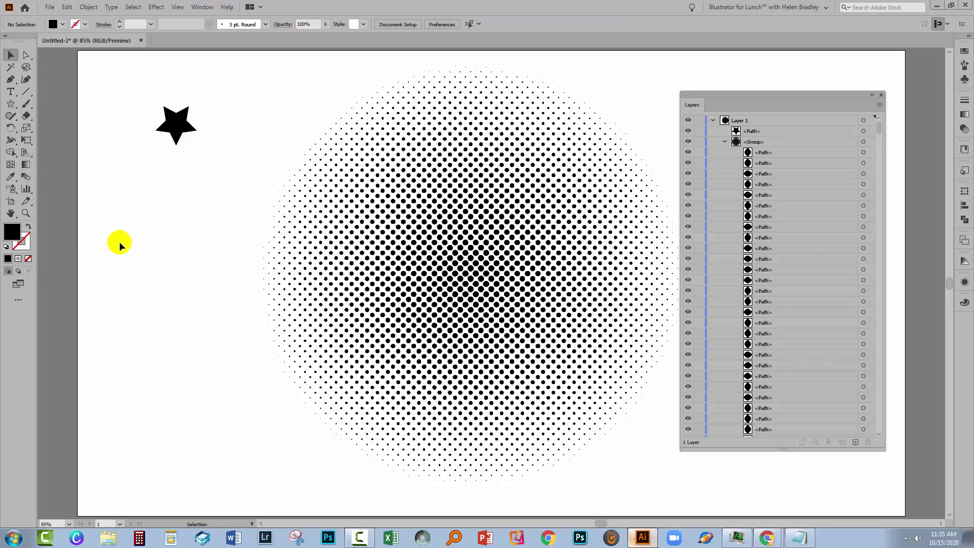
left_click_drag(796, 96, 833, 117)
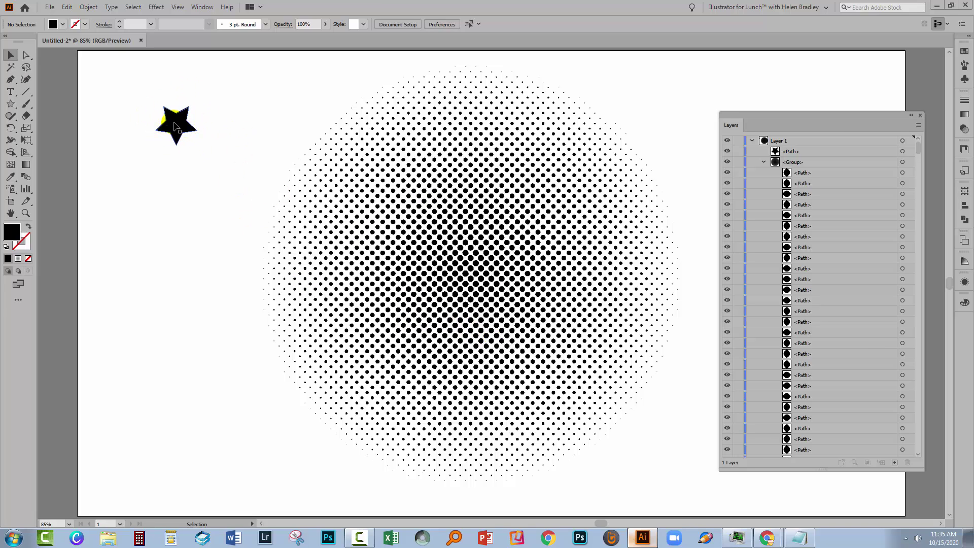
left_click(756, 163)
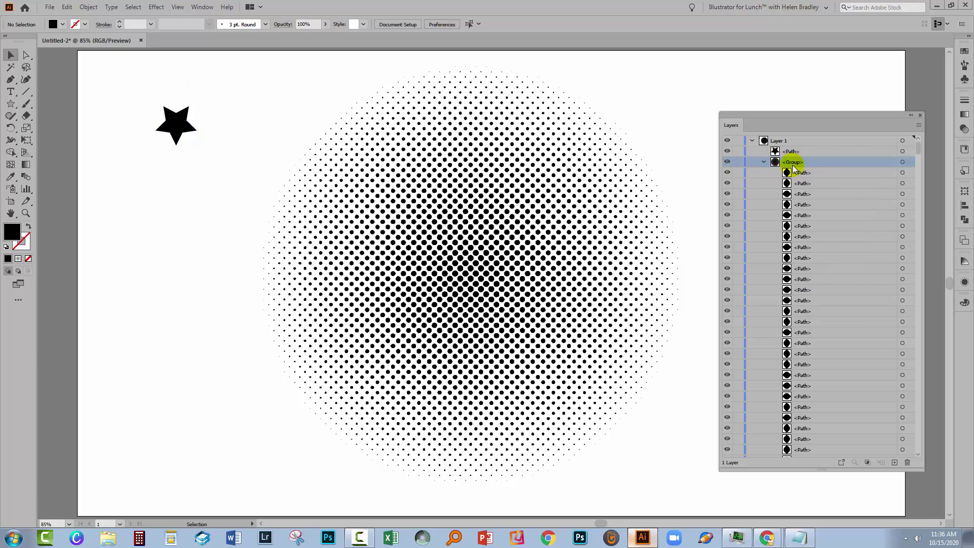
left_click(903, 162)
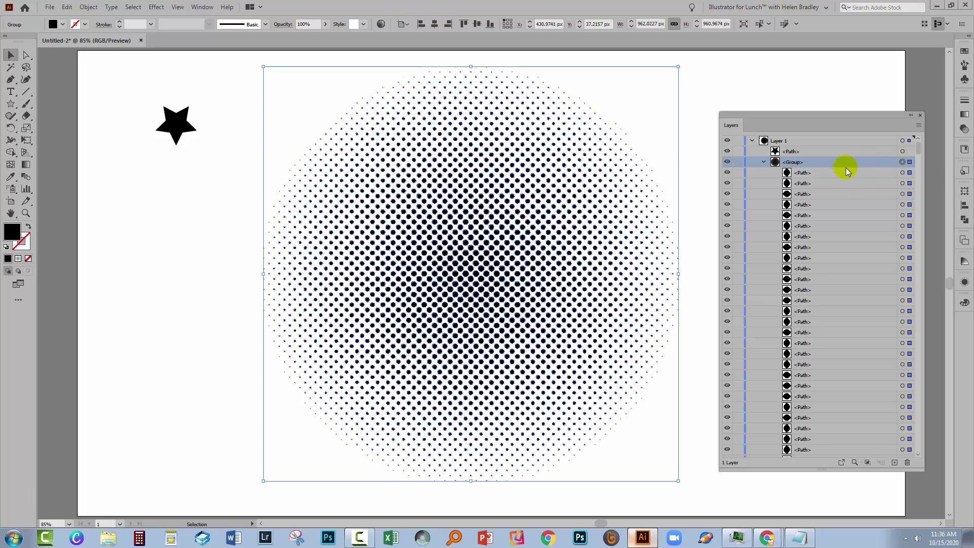
Step: Ungroup the halftone into separate dot paths, check the layers list, and deselect everything
left_click(89, 7)
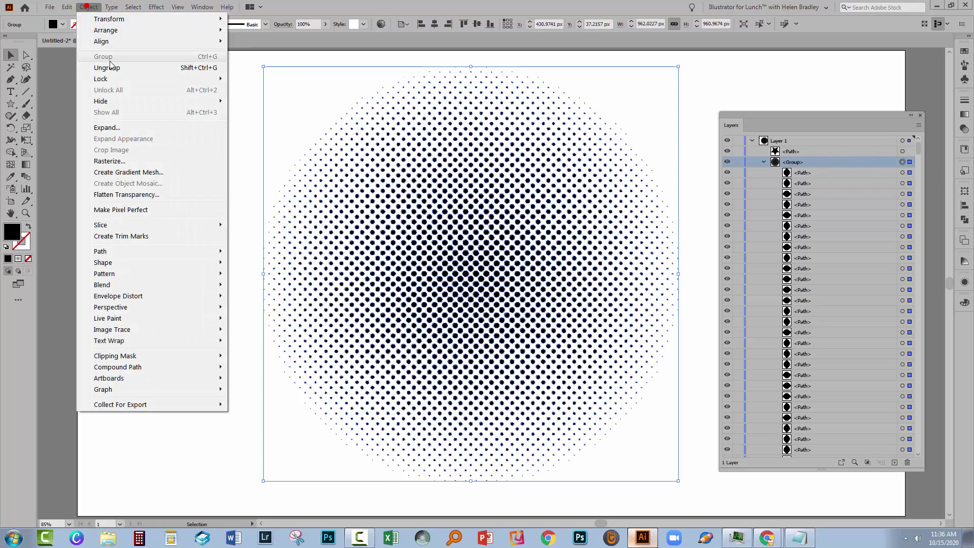
left_click(113, 66)
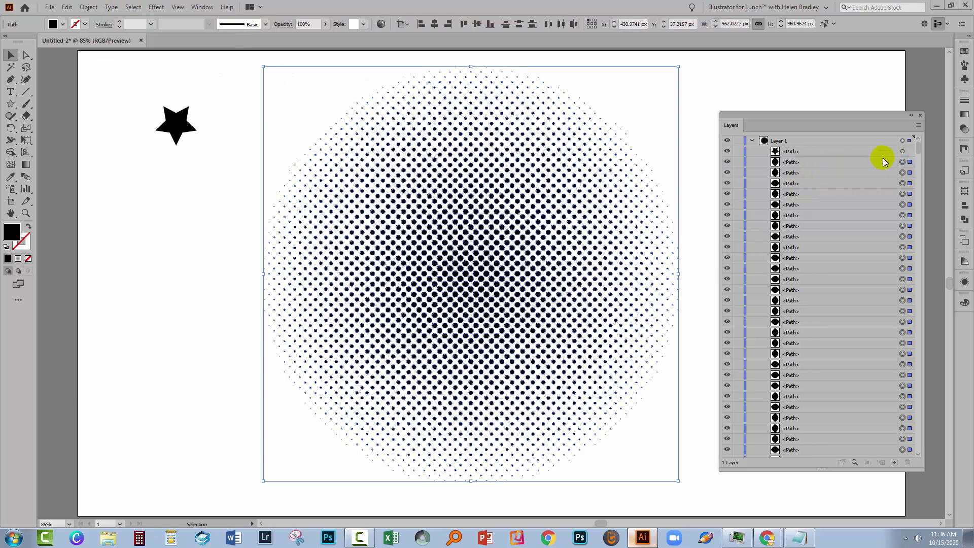
left_click_drag(919, 150, 916, 130)
left_click(814, 152)
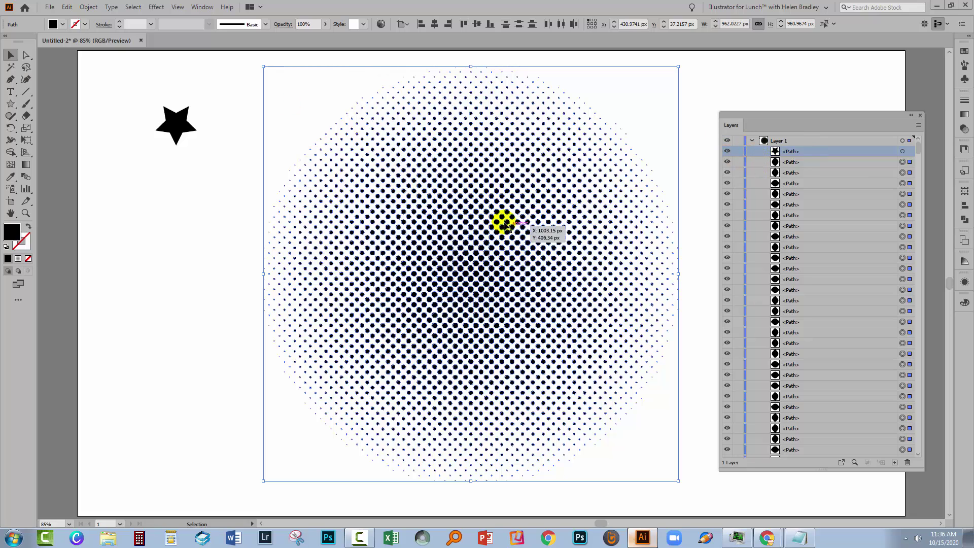
left_click(122, 108)
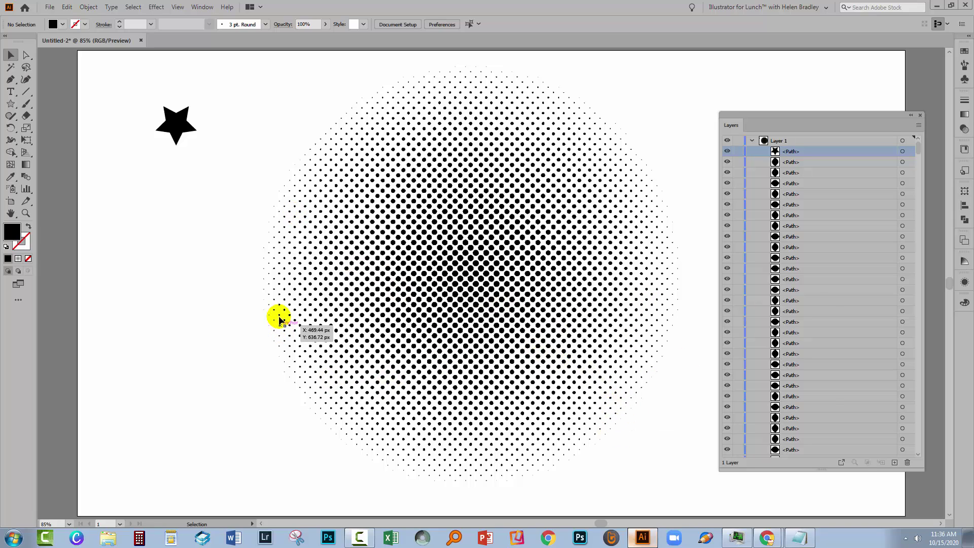
Step: Select all, then run replace shapes.jsx from Downloads > AI Scripts as another script
left_click(132, 7)
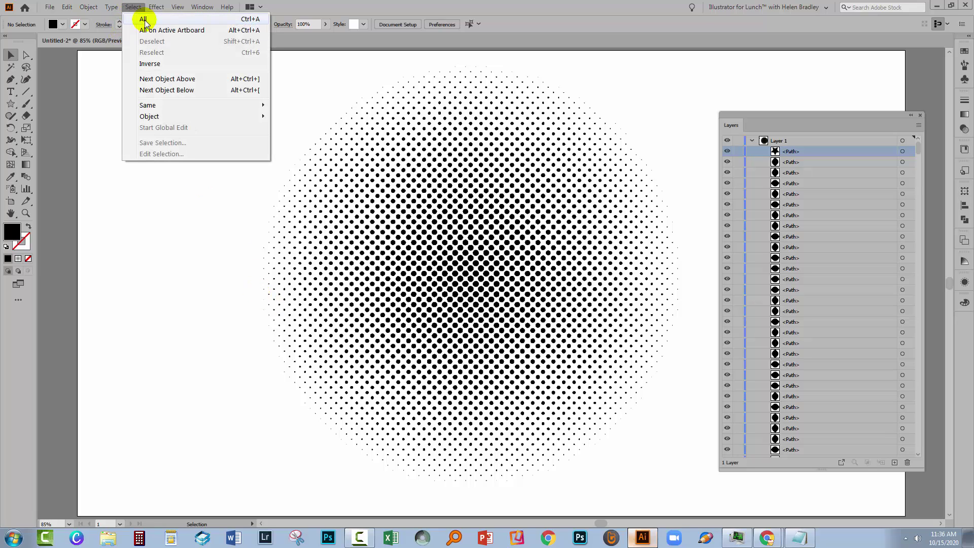
left_click(143, 19)
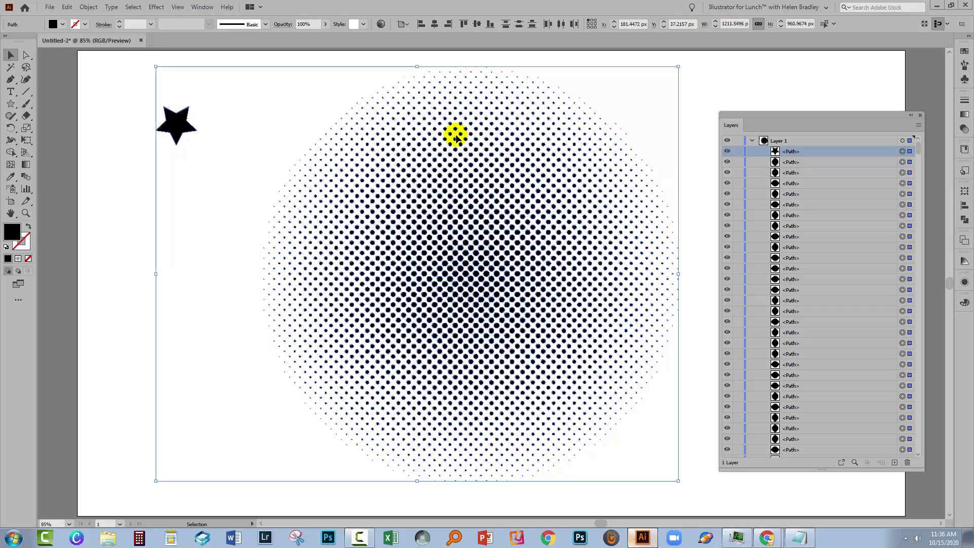
left_click(49, 8)
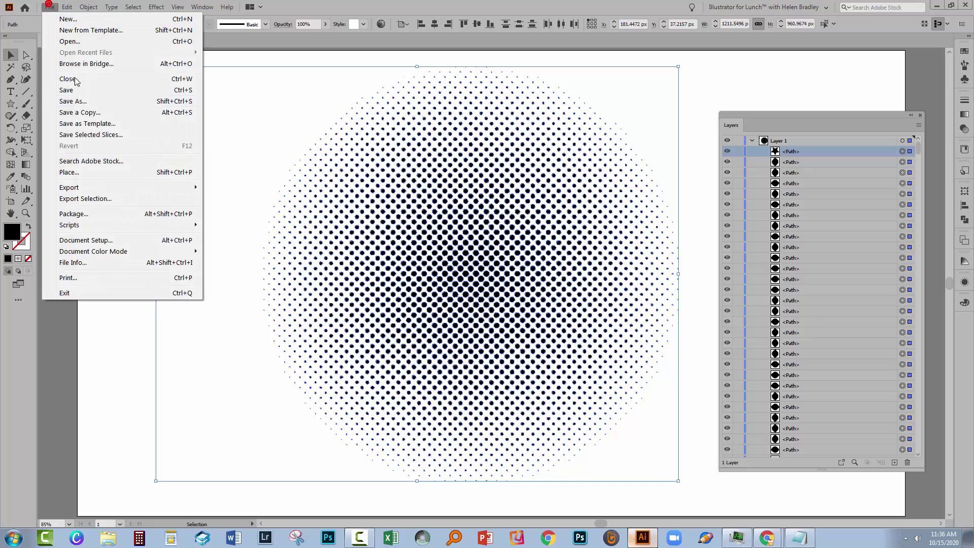
mouse_move(76, 225)
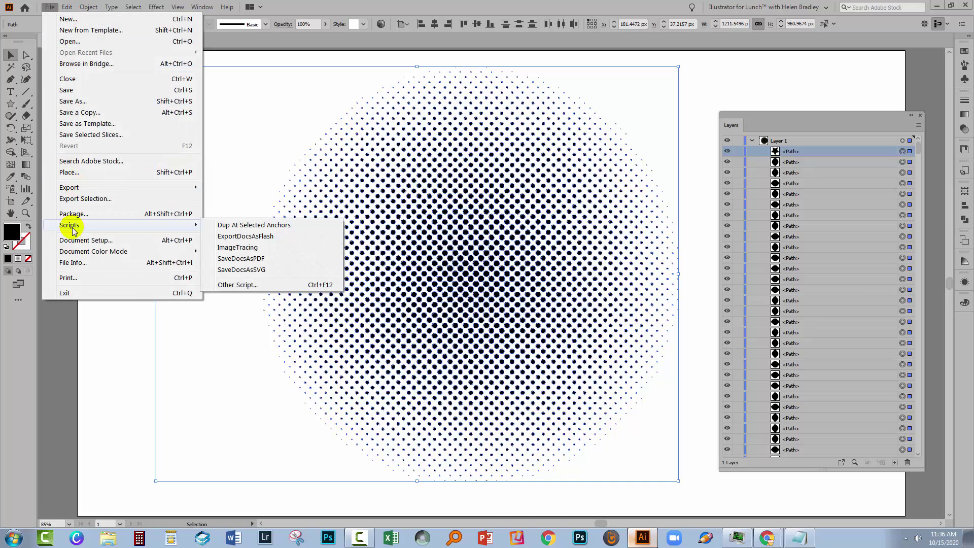
left_click(233, 286)
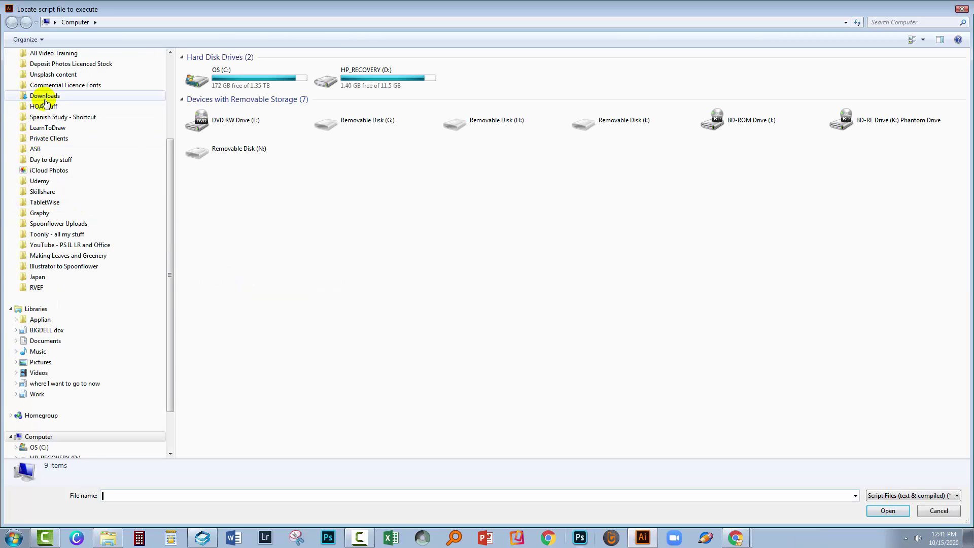
left_click(46, 101)
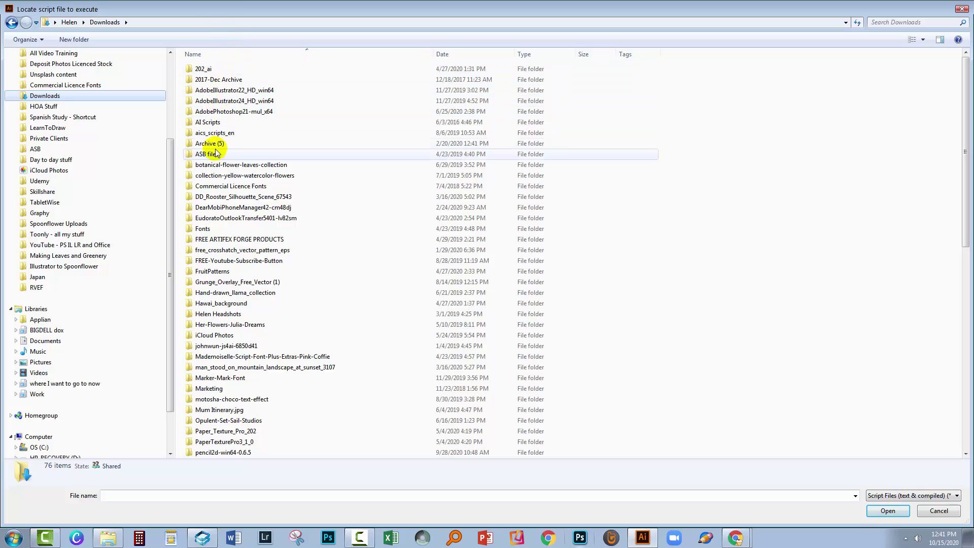
double_click(205, 123)
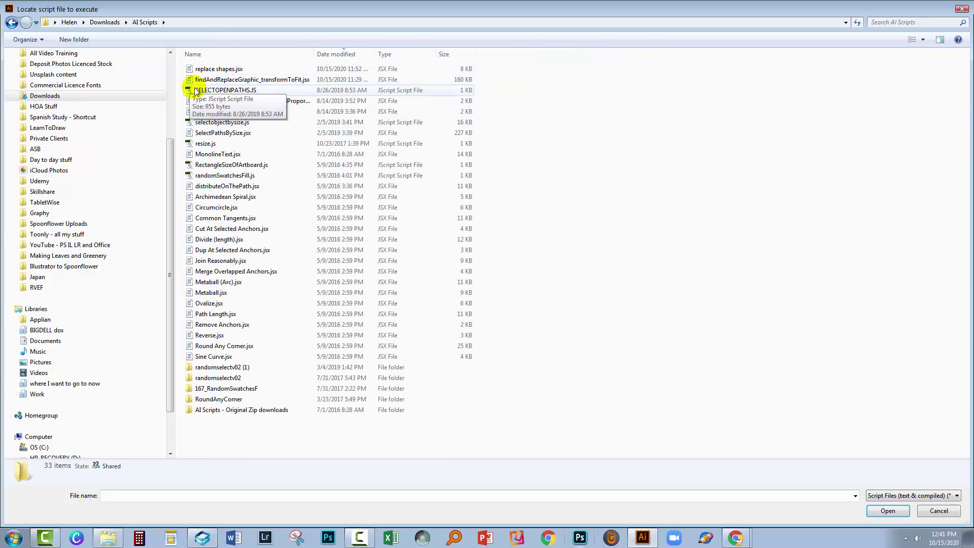
left_click(203, 69)
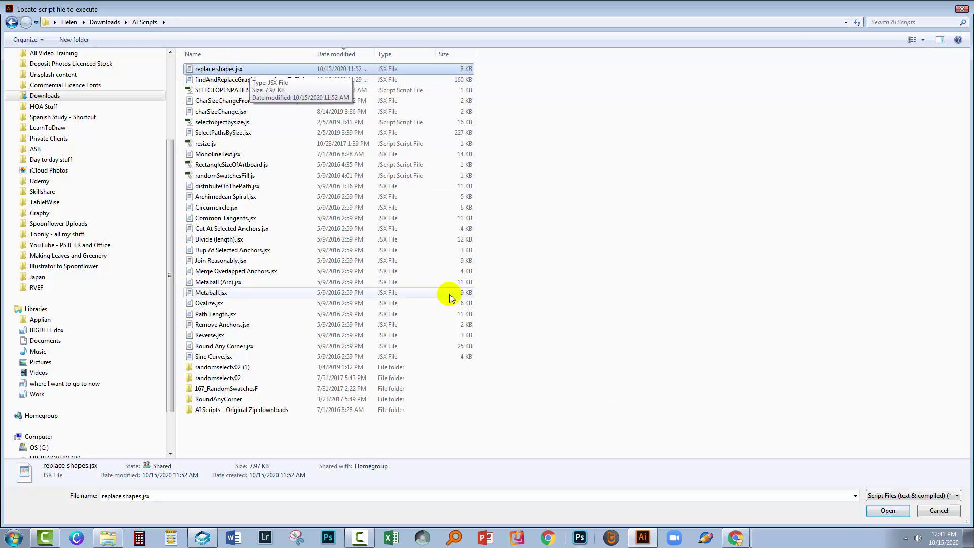
left_click(885, 510)
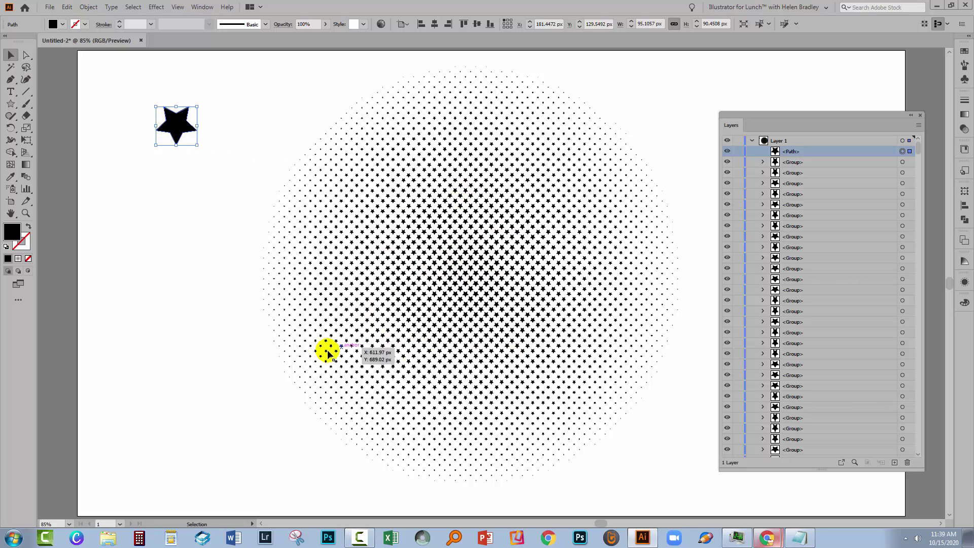
Step: Deselect the finished star halftone by clicking empty canvas
left_click(170, 402)
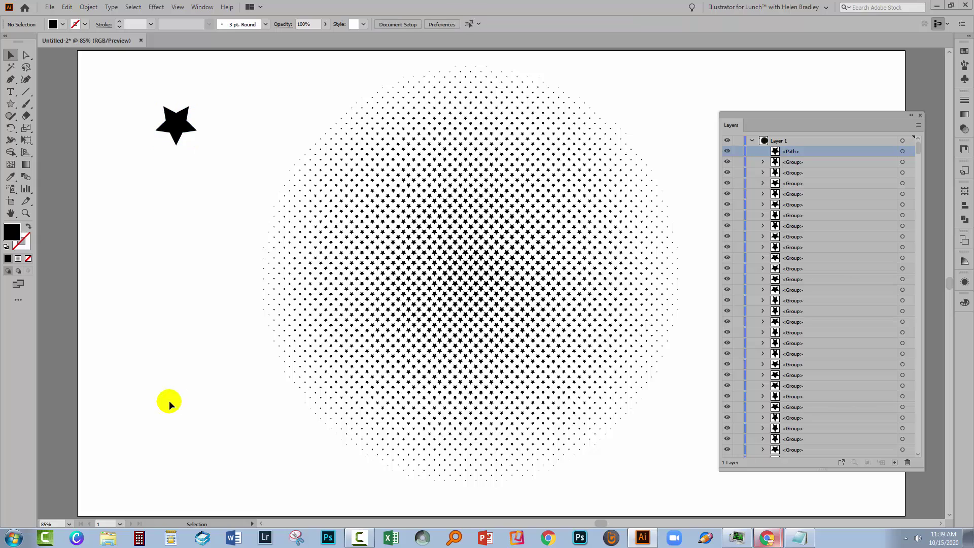
Step: Close the Layers panel and move replace shapes.jsx into Illustrator 2020's Presets en_US Scripts folder with admin permission
left_click(920, 115)
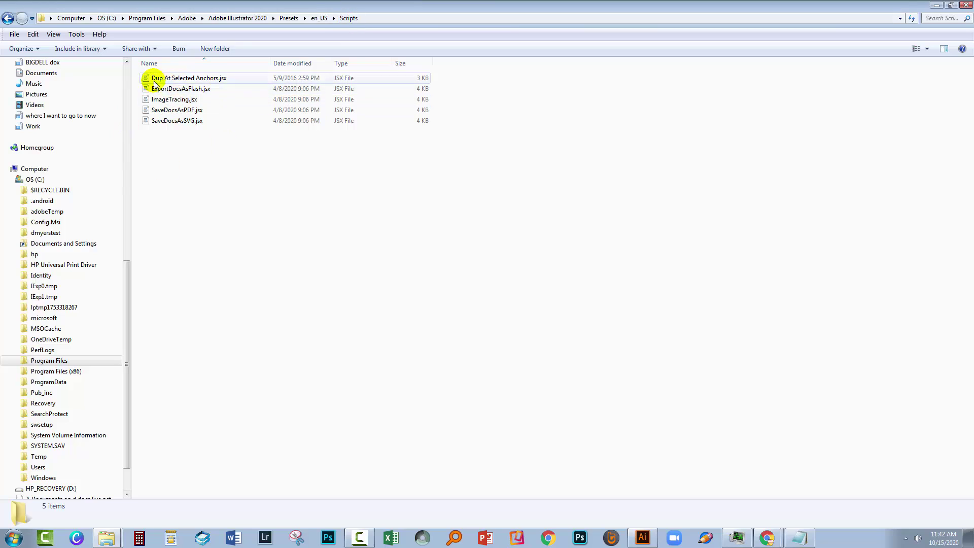
mouse_move(105, 537)
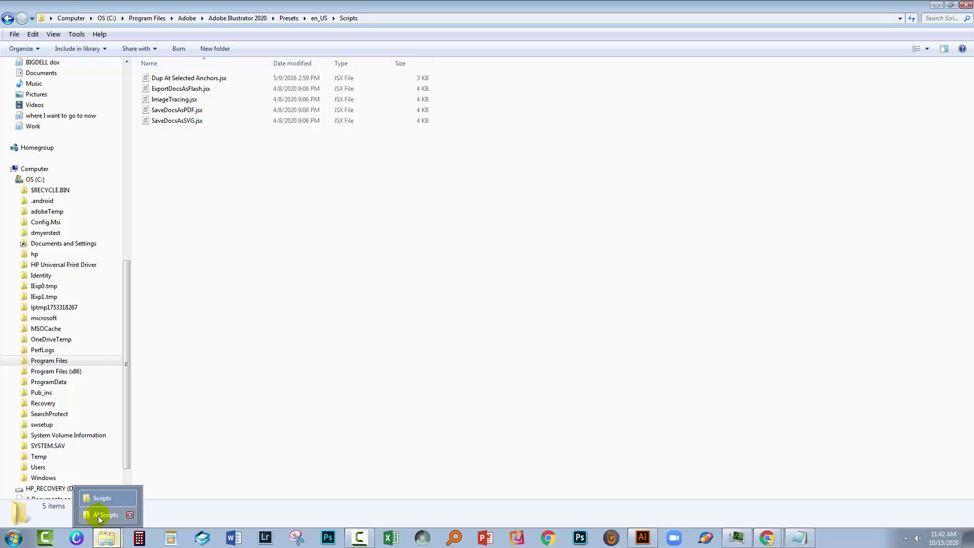
left_click(101, 515)
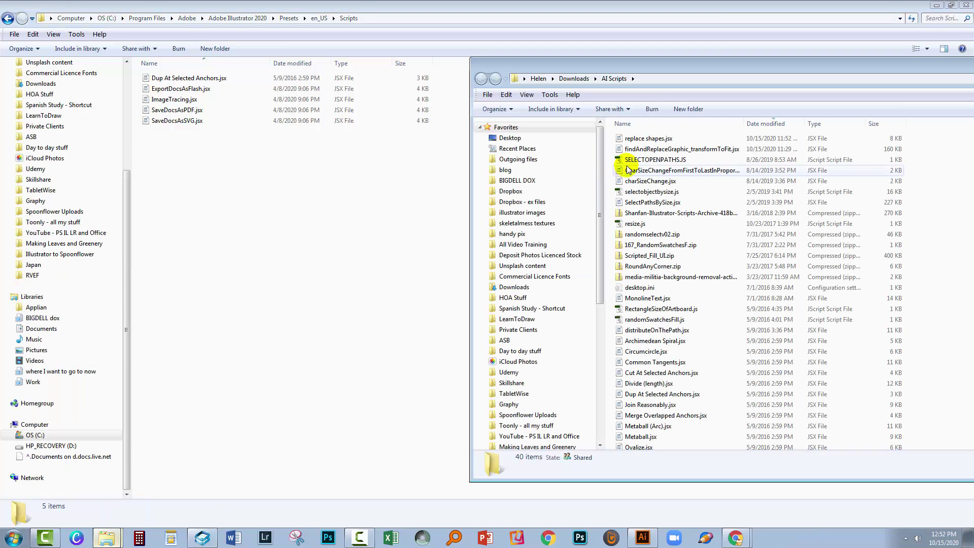
left_click(642, 139)
left_click_drag(642, 140, 251, 290)
left_click(256, 327)
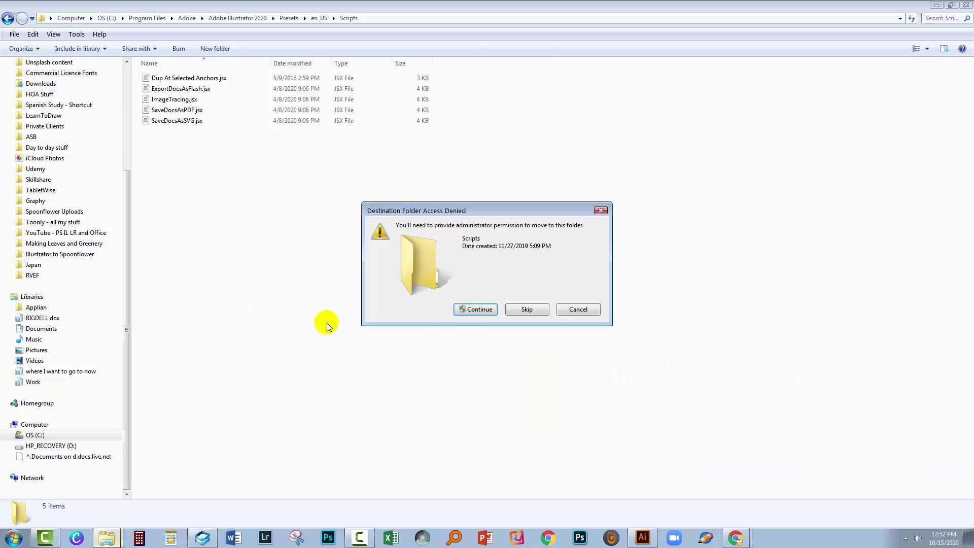
left_click(476, 310)
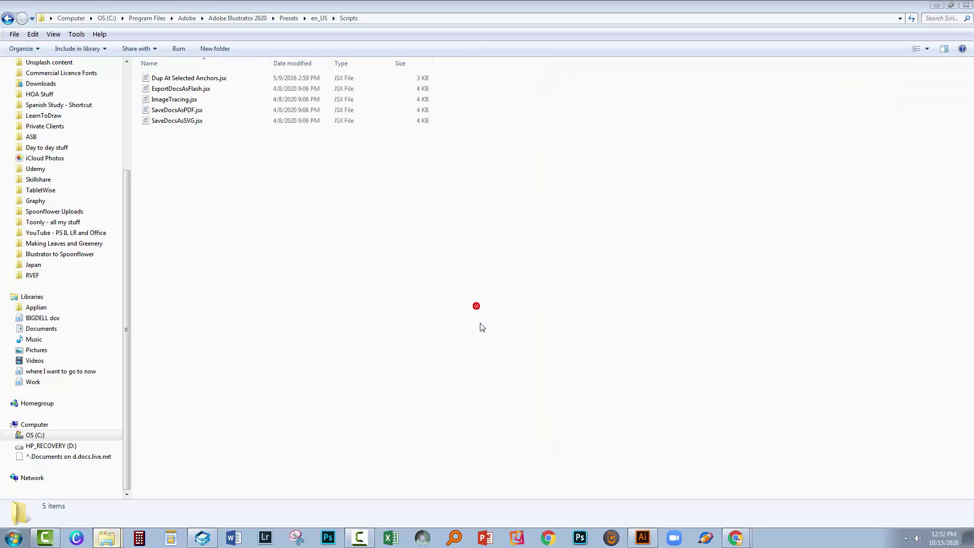
left_click(519, 370)
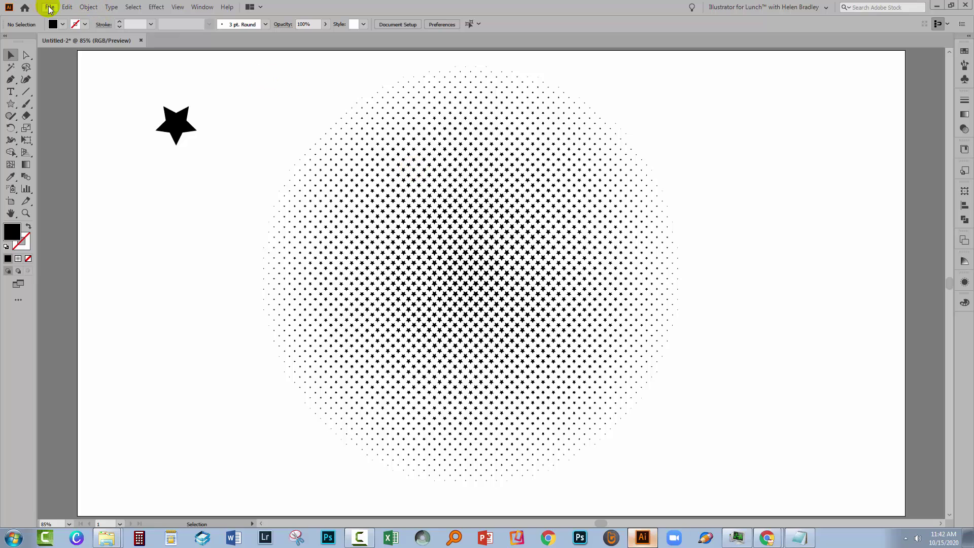
left_click(48, 7)
mouse_move(80, 4)
mouse_move(49, 6)
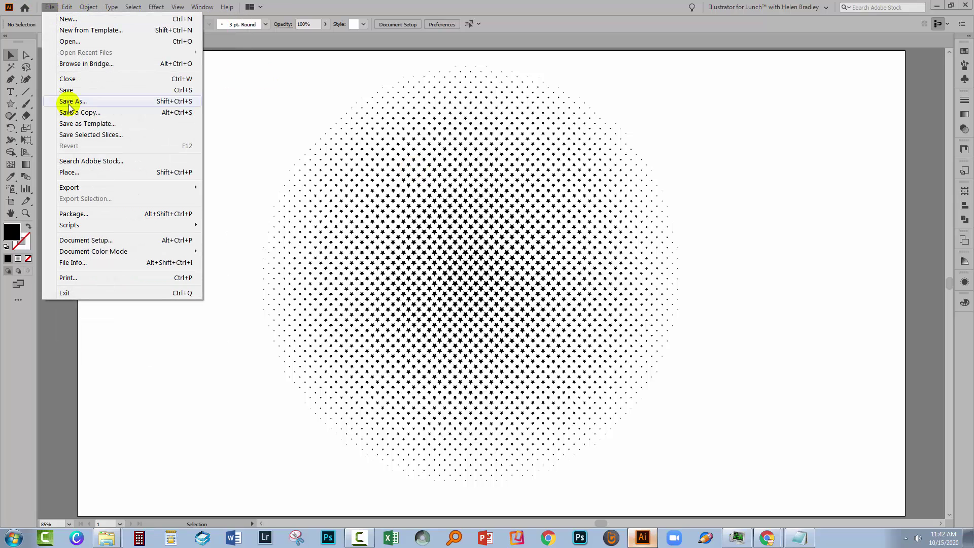
mouse_move(157, 225)
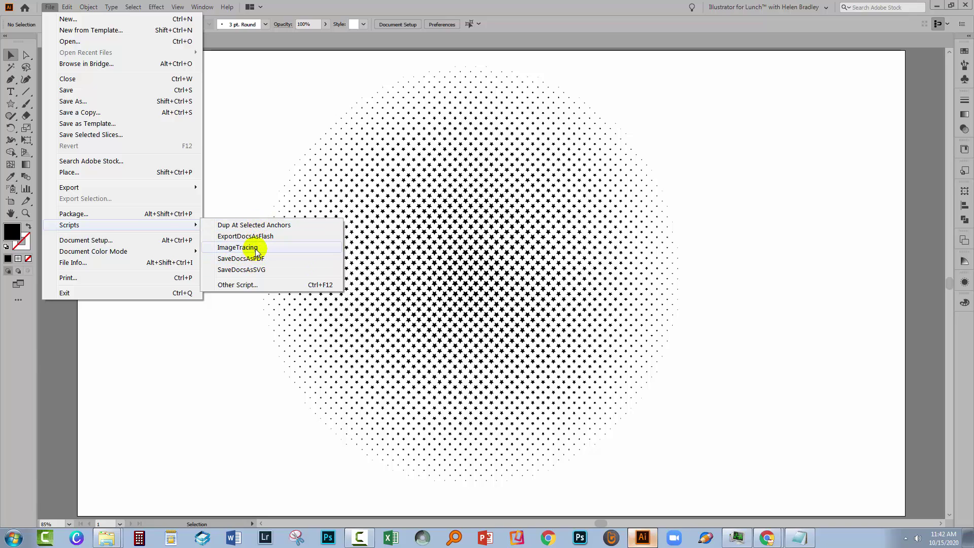
left_click(217, 358)
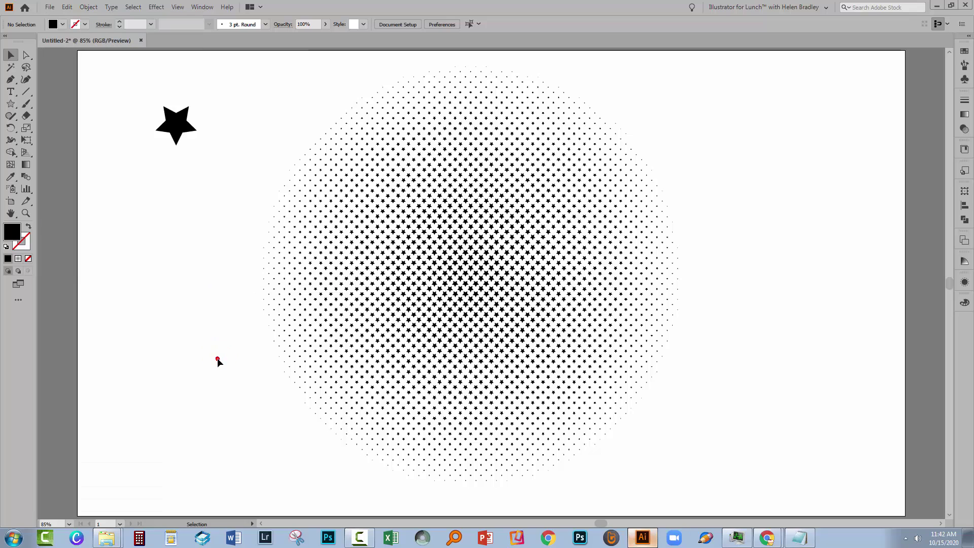